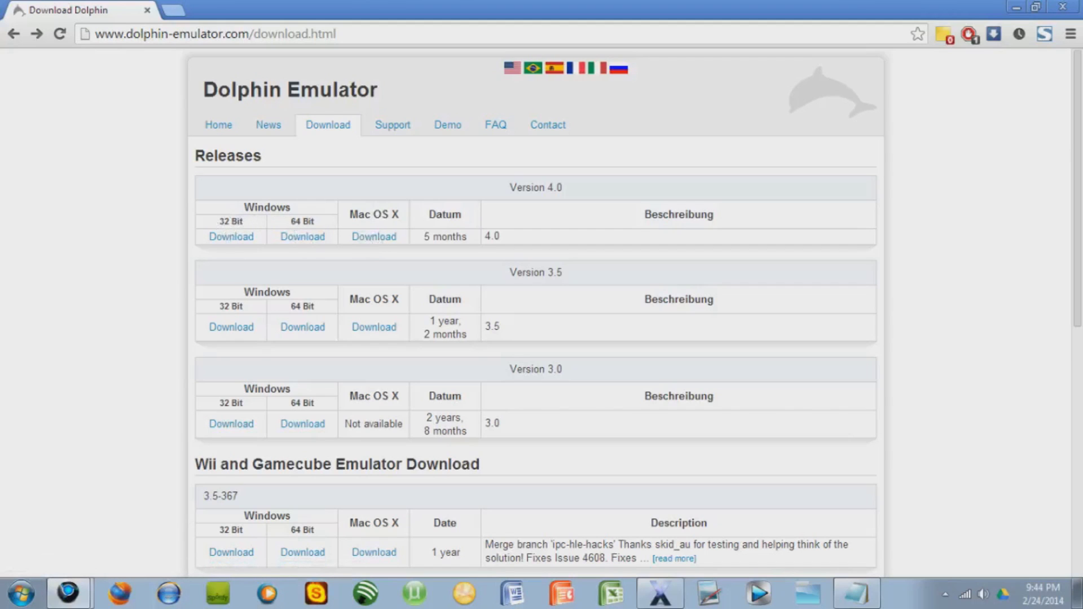
- Look up the computer's System Type in the Windows System Information summary and close it
{"action": "left_click", "coordinate": [20, 594]}
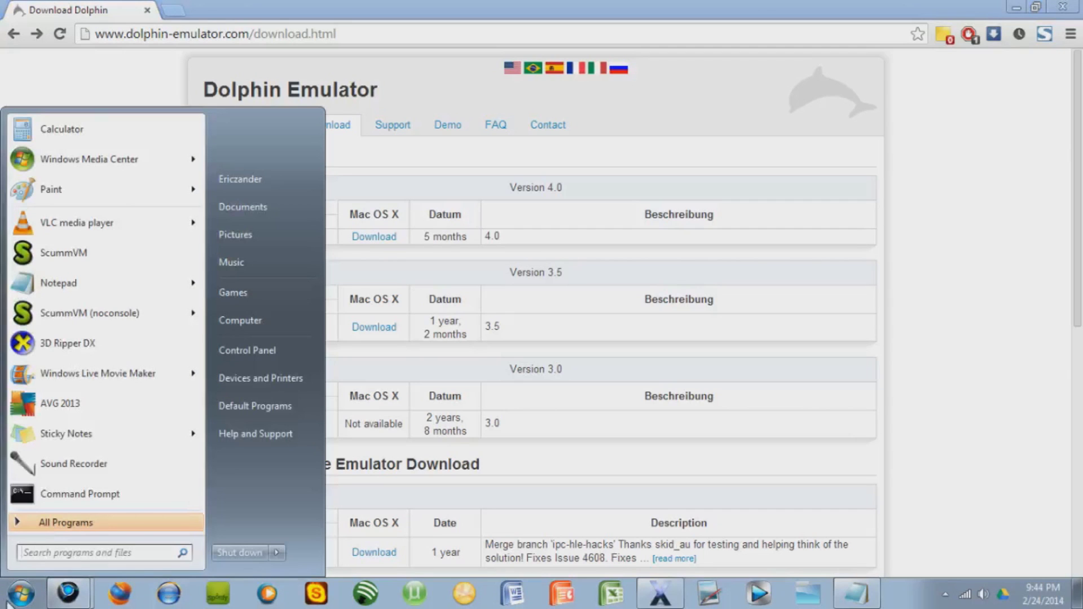
{"action": "type", "text": "system"}
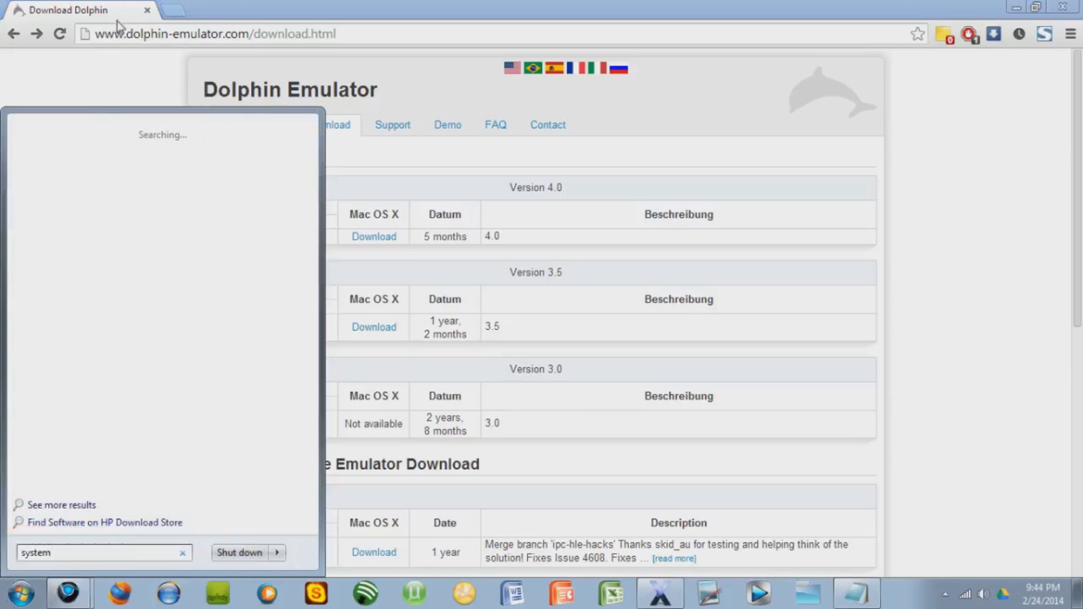
{"action": "left_click", "coordinate": [73, 153]}
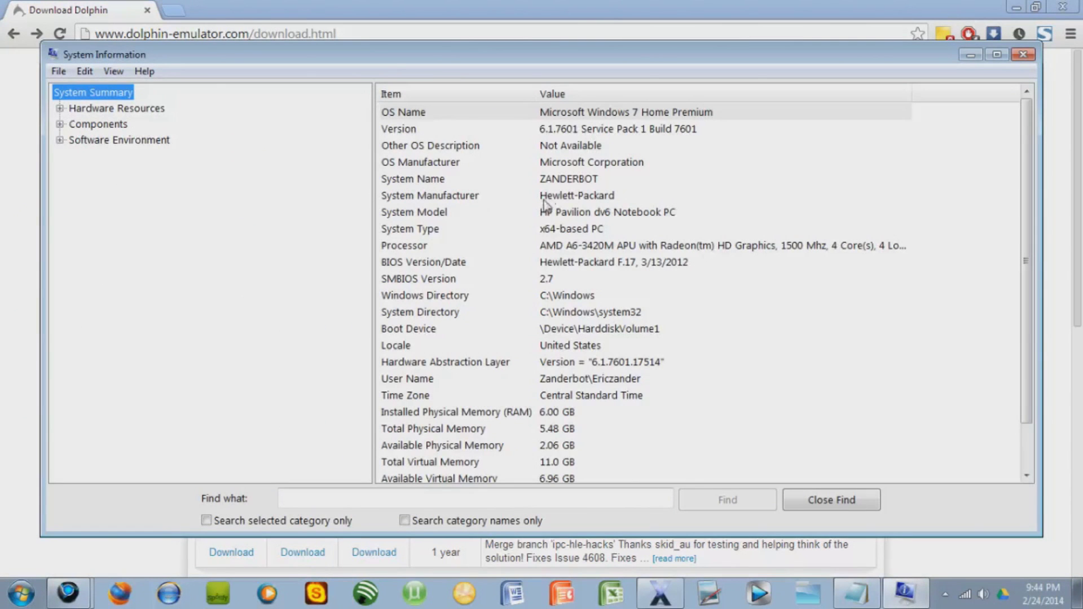
{"action": "left_click", "coordinate": [548, 229]}
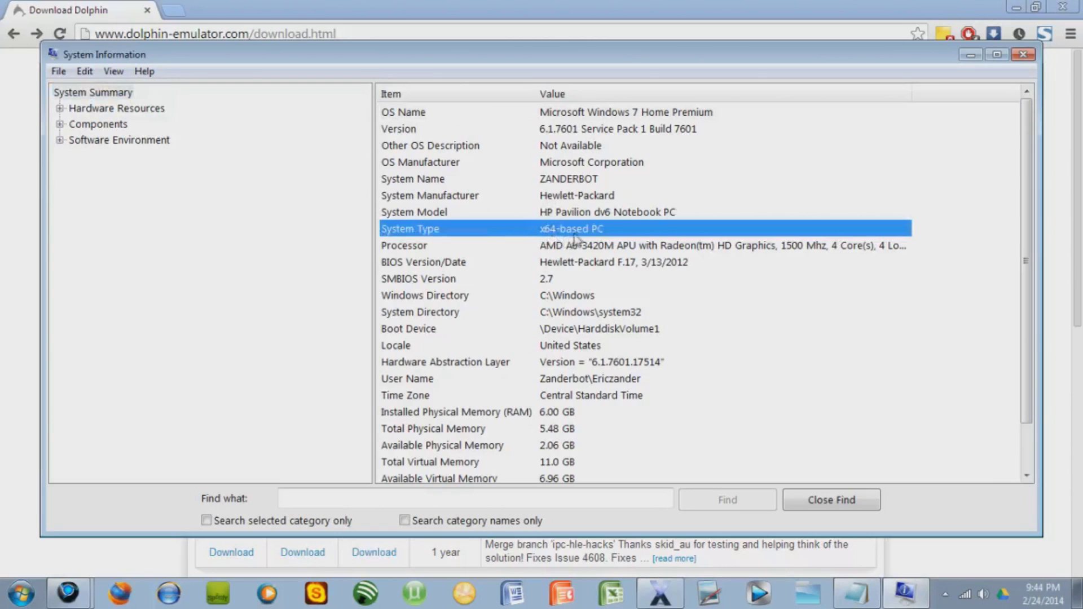
{"action": "left_click", "coordinate": [1023, 55]}
- Download the 64-bit Windows build of Dolphin version 4.0 and run the downloaded dolphin-4.0-win64 executable
{"action": "left_click", "coordinate": [292, 240]}
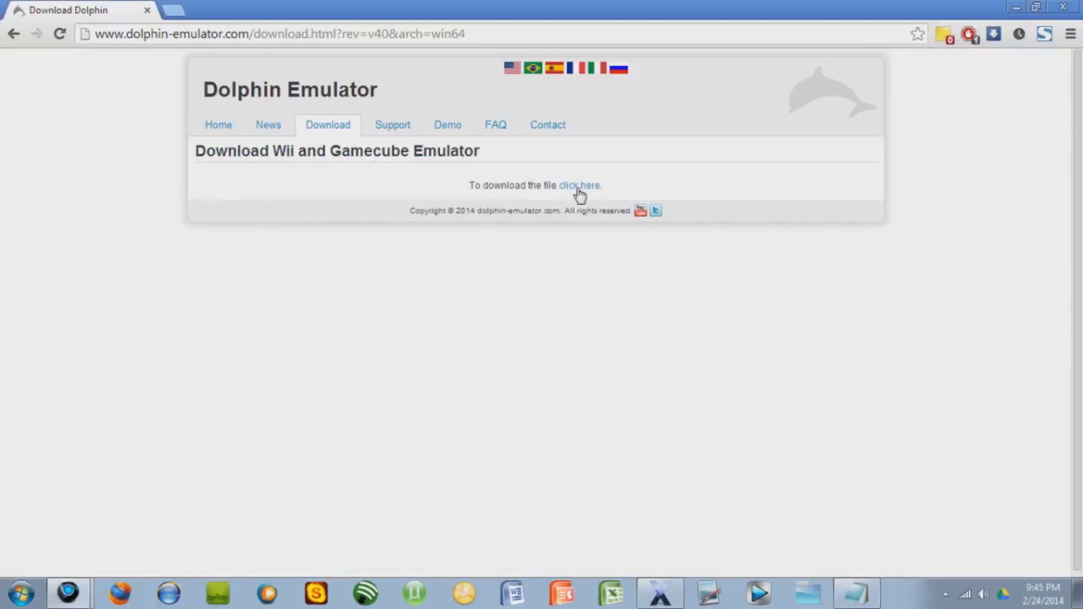
{"action": "left_click", "coordinate": [576, 191]}
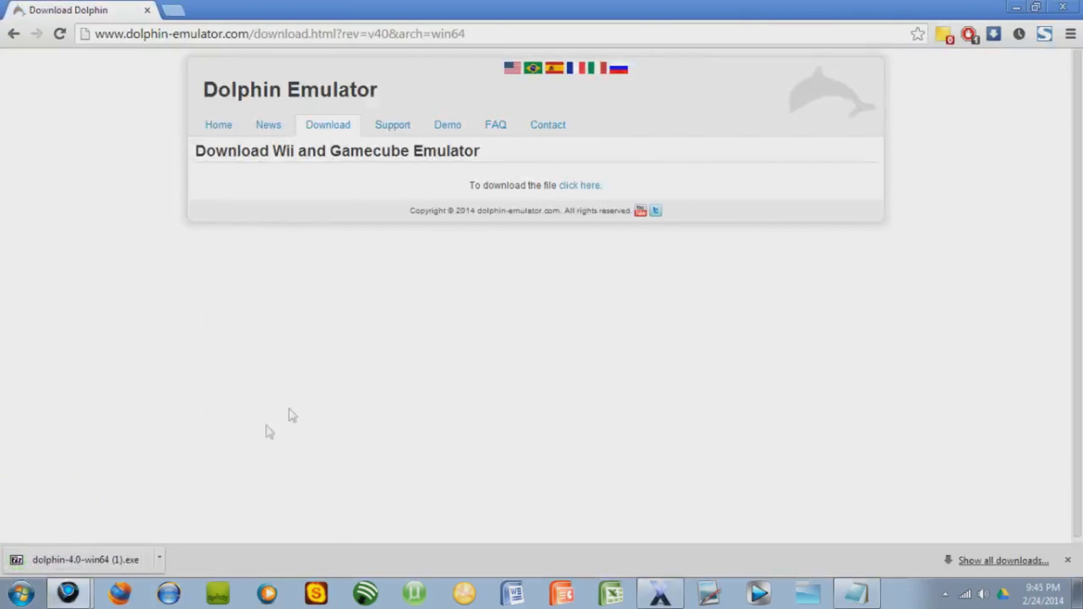
{"action": "left_click", "coordinate": [160, 556]}
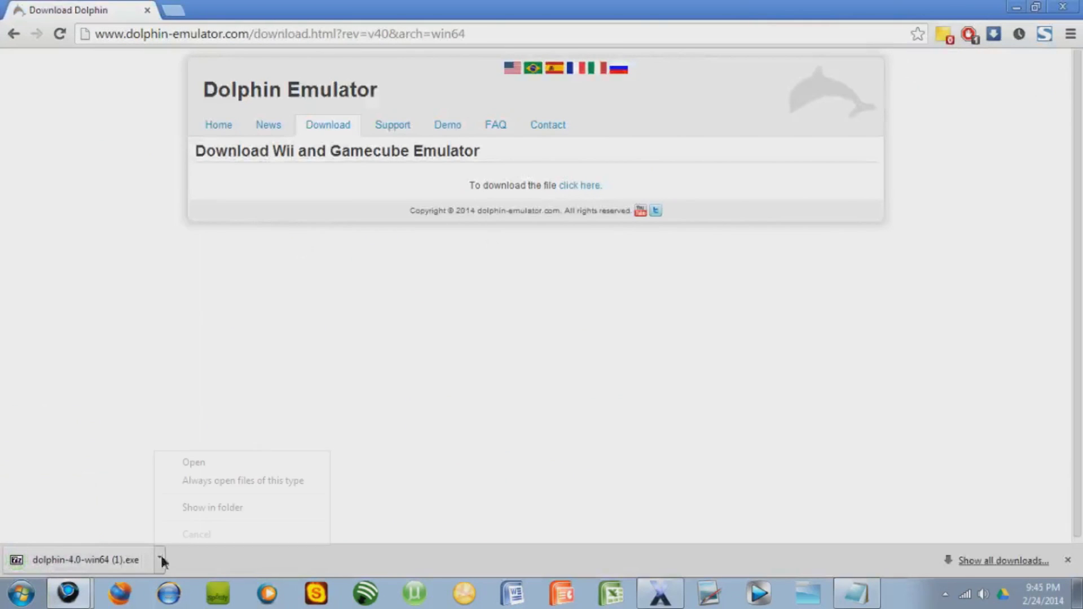
{"action": "left_click", "coordinate": [194, 464]}
{"action": "left_click", "coordinate": [581, 310]}
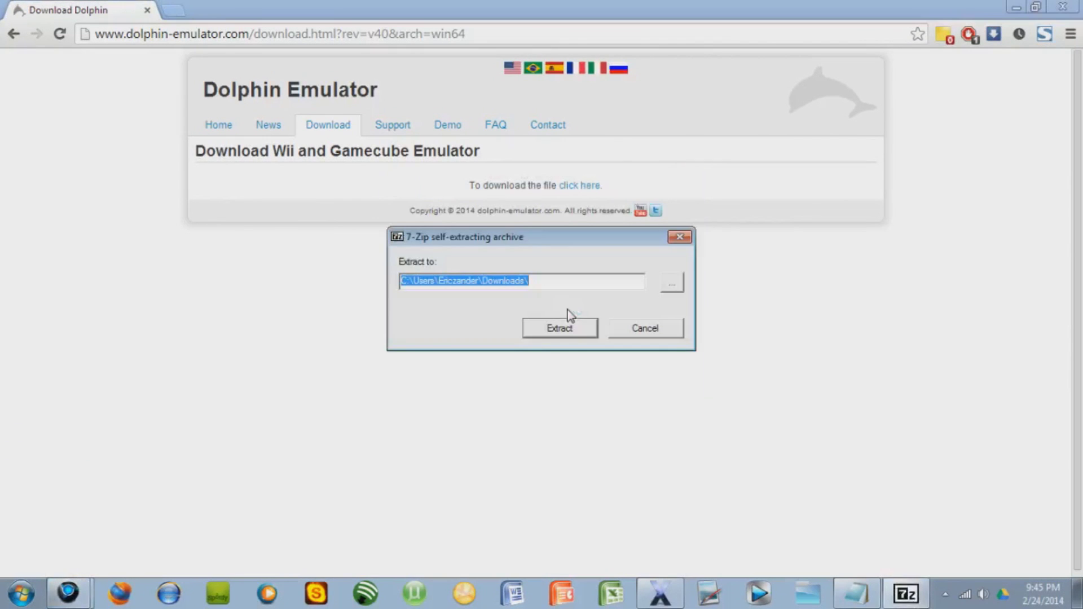
- Choose the Desktop as the destination for the self-extracting archive and extract the files
{"action": "left_click", "coordinate": [669, 283]}
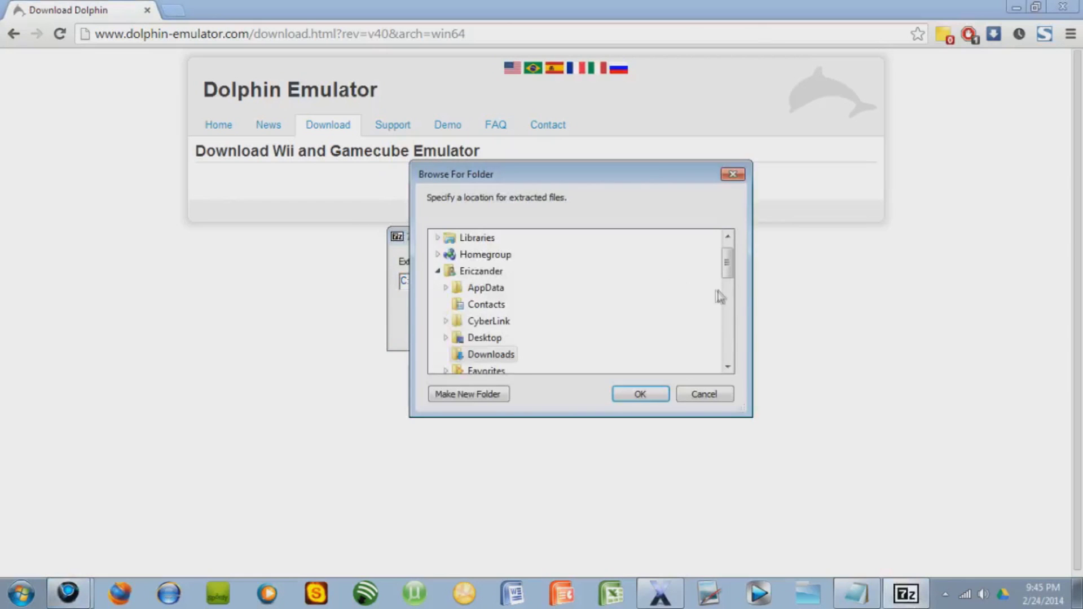
{"action": "scroll", "coordinate": [729, 262], "scroll_direction": "up", "scroll_amount": 1}
{"action": "left_click", "coordinate": [504, 237]}
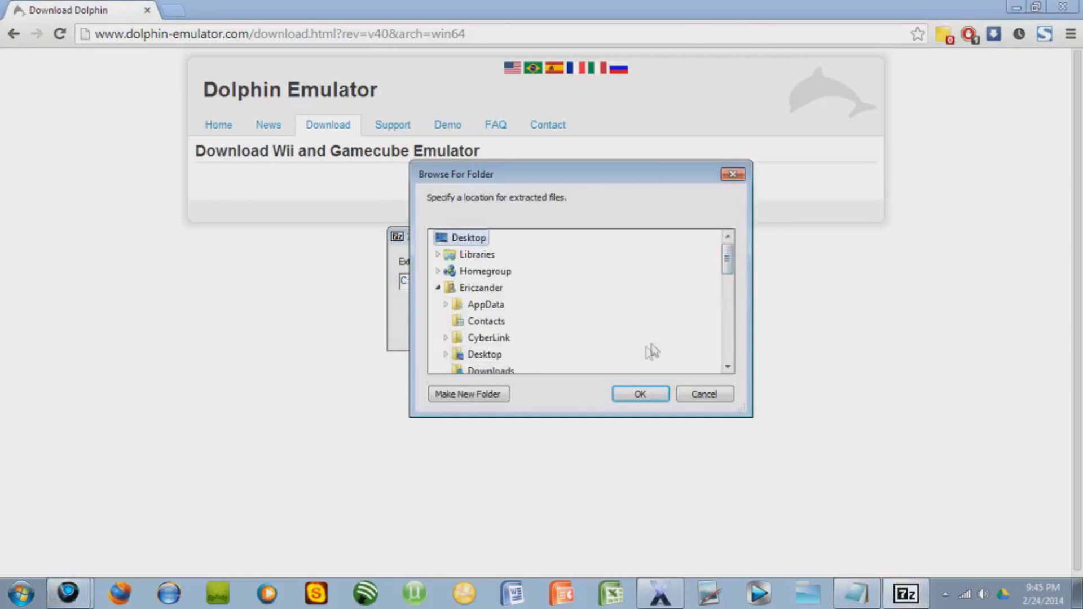
{"action": "left_click", "coordinate": [624, 394]}
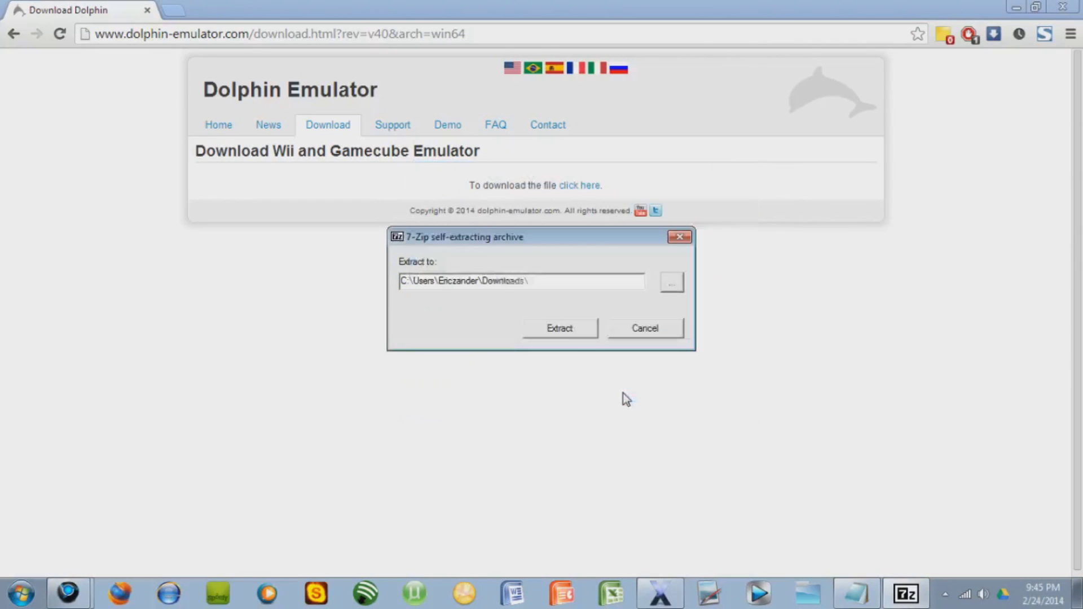
{"action": "left_click", "coordinate": [578, 326]}
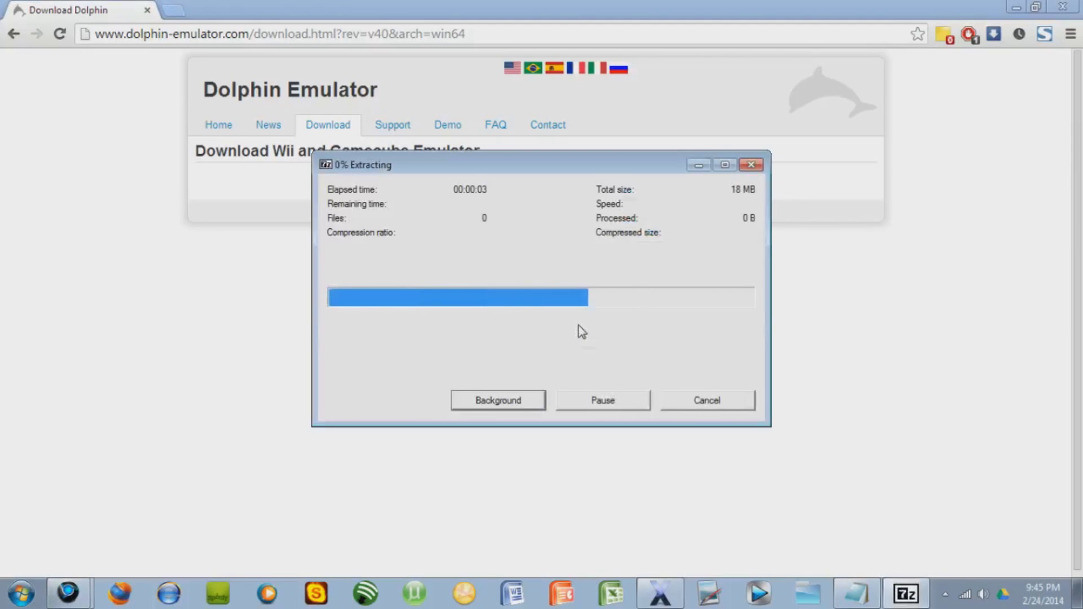
- Create a desktop folder named Dolphin and move all the extracted files and folders into it
{"action": "left_click", "coordinate": [1012, 8]}
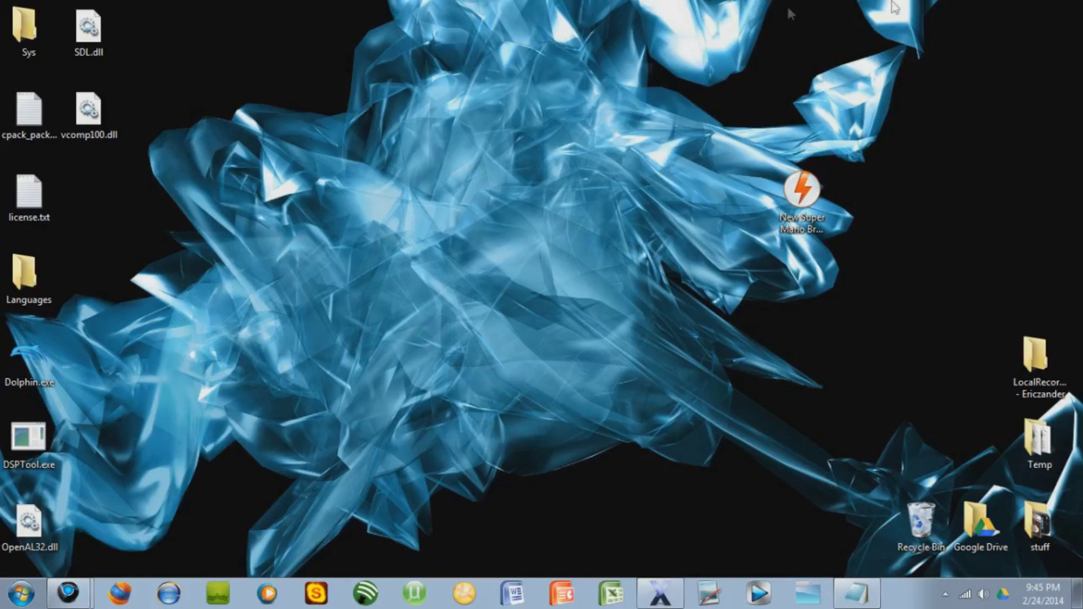
{"action": "right_click", "coordinate": [281, 152]}
{"action": "mouse_move", "coordinate": [338, 415]}
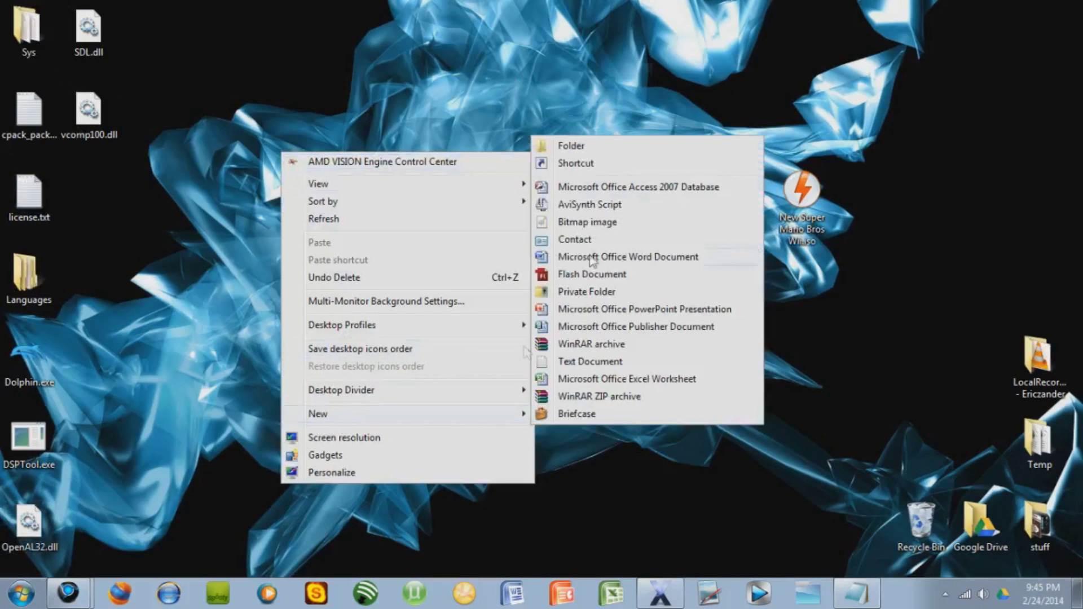
{"action": "left_click", "coordinate": [570, 150]}
{"action": "type", "text": "Dolphin"}
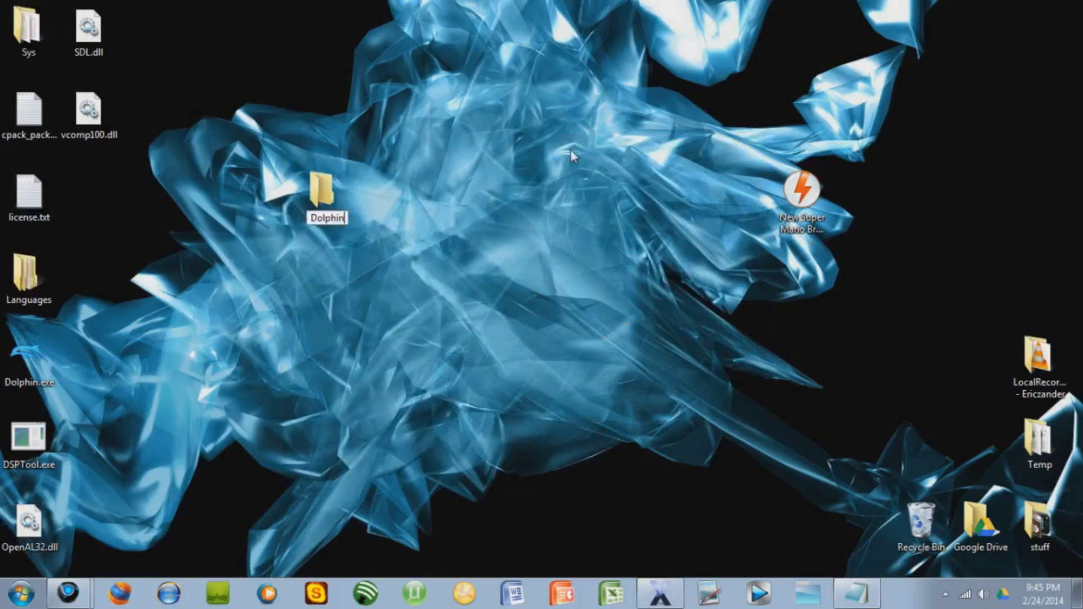
{"action": "key", "text": "Return"}
{"action": "left_click_drag", "start_coordinate": [206, 5], "coordinate": [4, 548]}
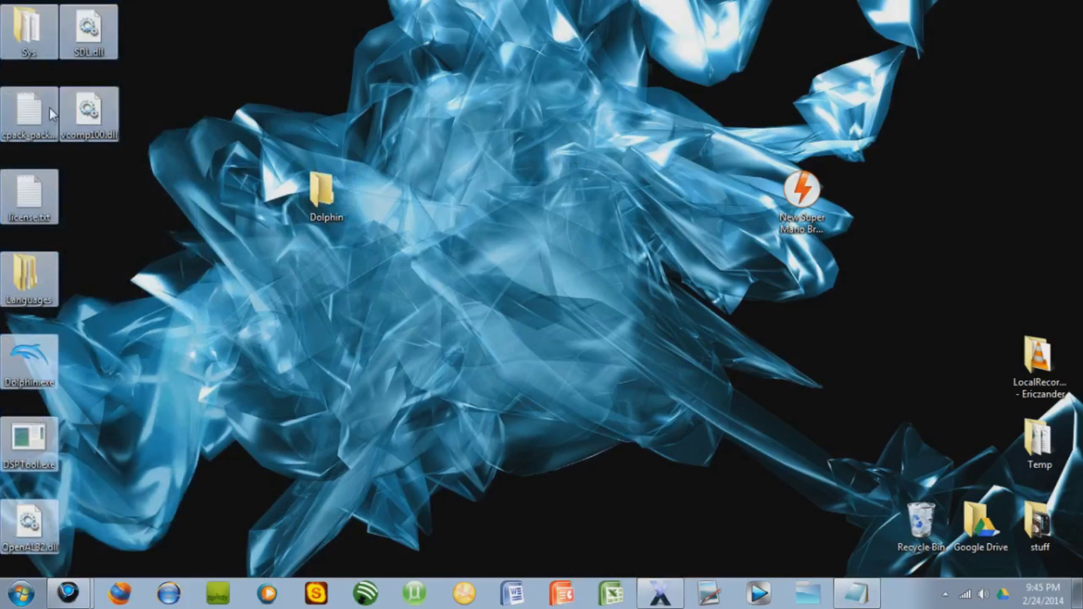
{"action": "left_click_drag", "start_coordinate": [318, 204], "coordinate": [318, 204]}
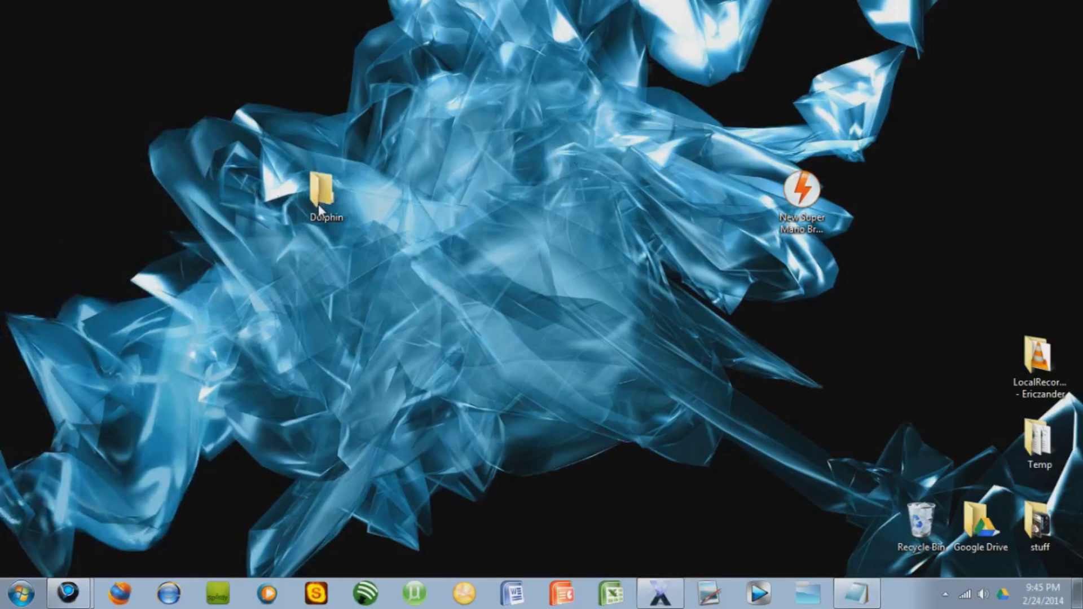
- Open the Dolphin folder on the desktop and launch Dolphin.exe from it
{"action": "double_click", "coordinate": [313, 192]}
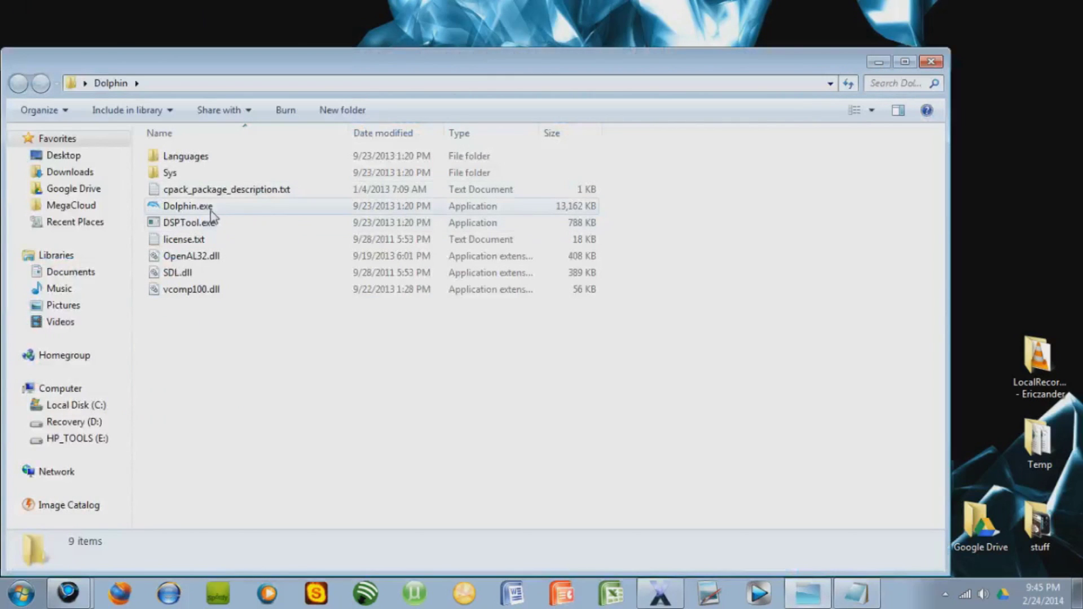
{"action": "left_click", "coordinate": [210, 210]}
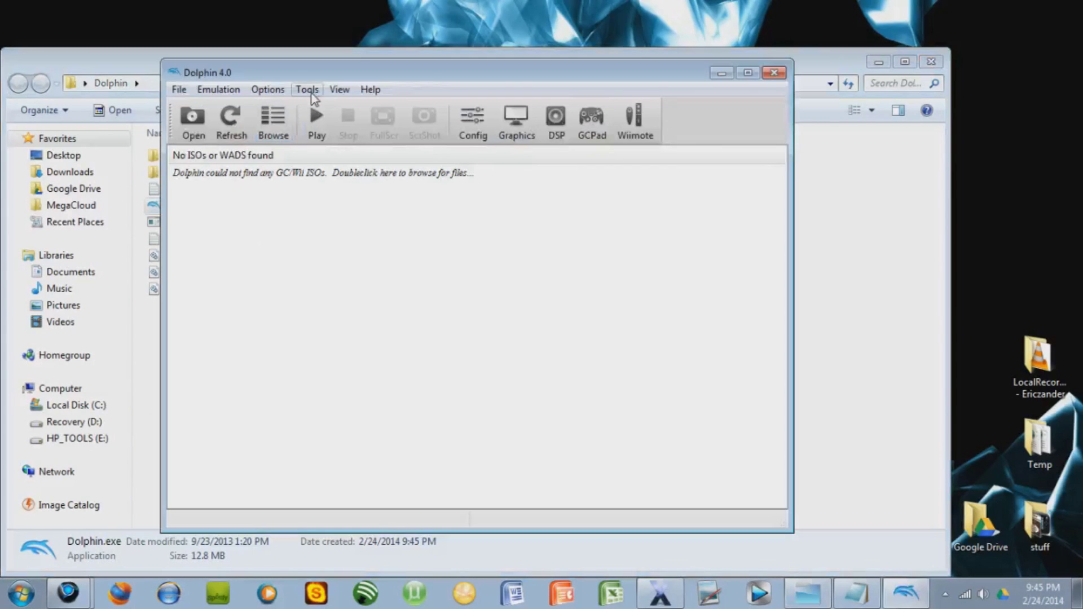
{"action": "left_click_drag", "start_coordinate": [298, 77], "coordinate": [258, 83]}
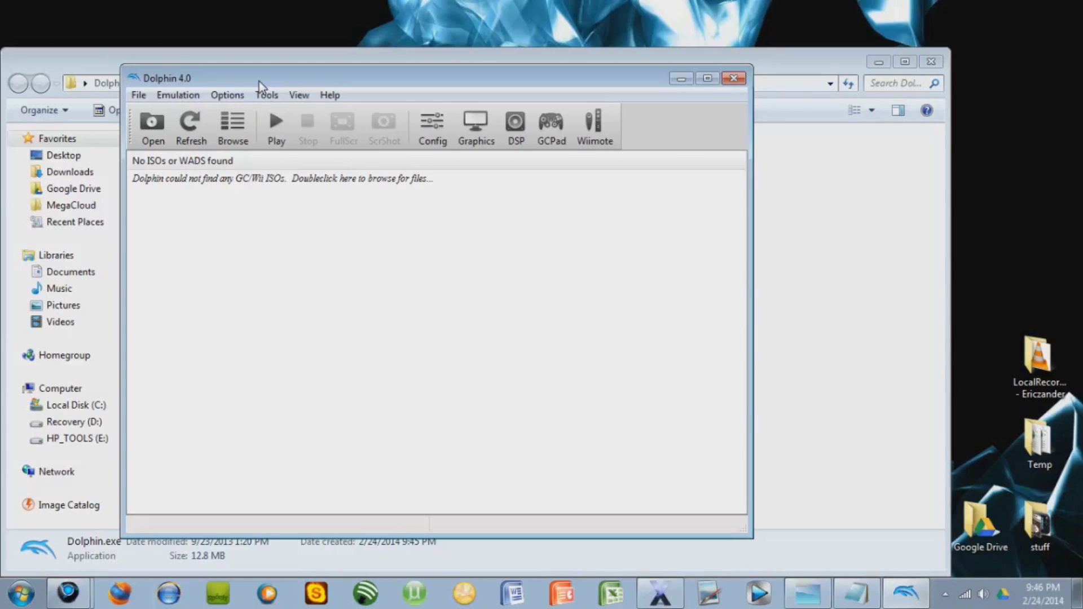
{"action": "mouse_move", "coordinate": [256, 79]}
{"action": "left_mouse_down"}
{"action": "mouse_move", "coordinate": [273, 70]}
{"action": "mouse_move", "coordinate": [243, 82]}
{"action": "left_mouse_up"}
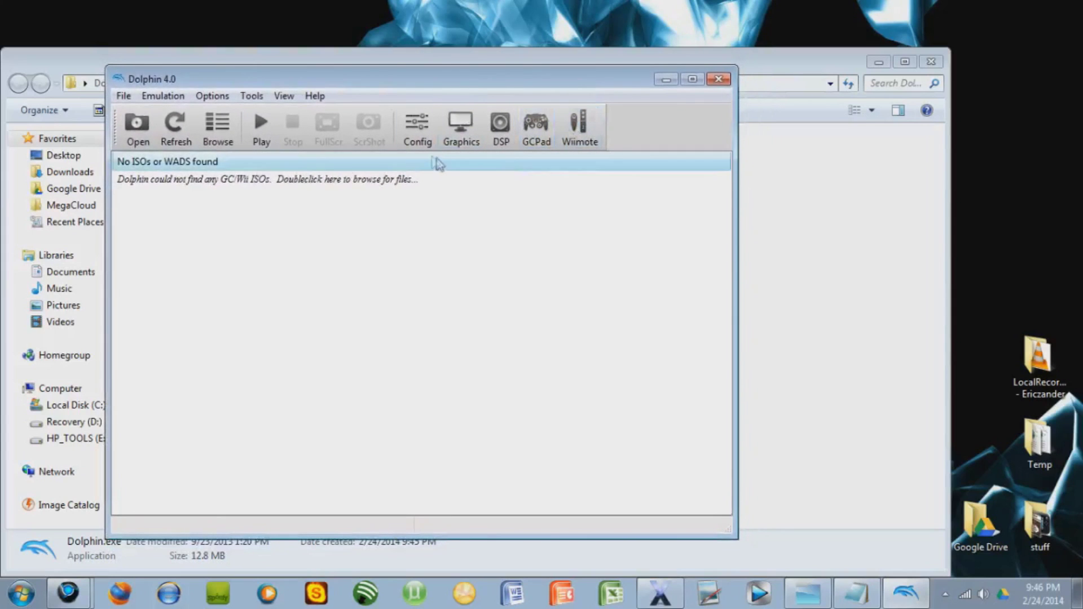
- Load New Super Mario Bros Wii.iso from the Desktop as a test run and stop the emulation
{"action": "left_click", "coordinate": [137, 124]}
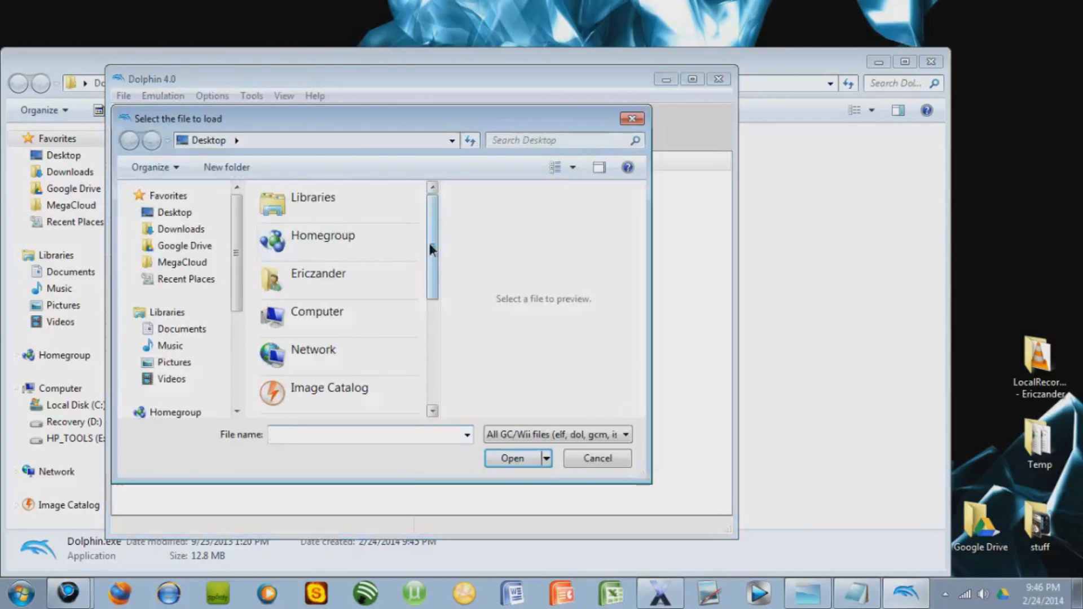
{"action": "left_click_drag", "start_coordinate": [430, 248], "coordinate": [435, 363]}
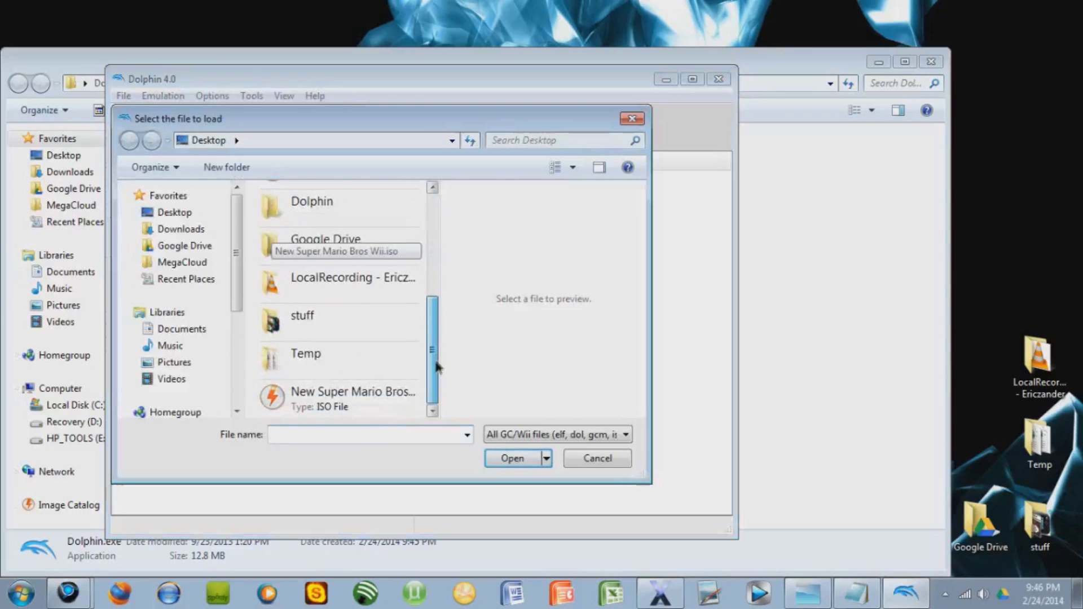
{"action": "left_click", "coordinate": [383, 399]}
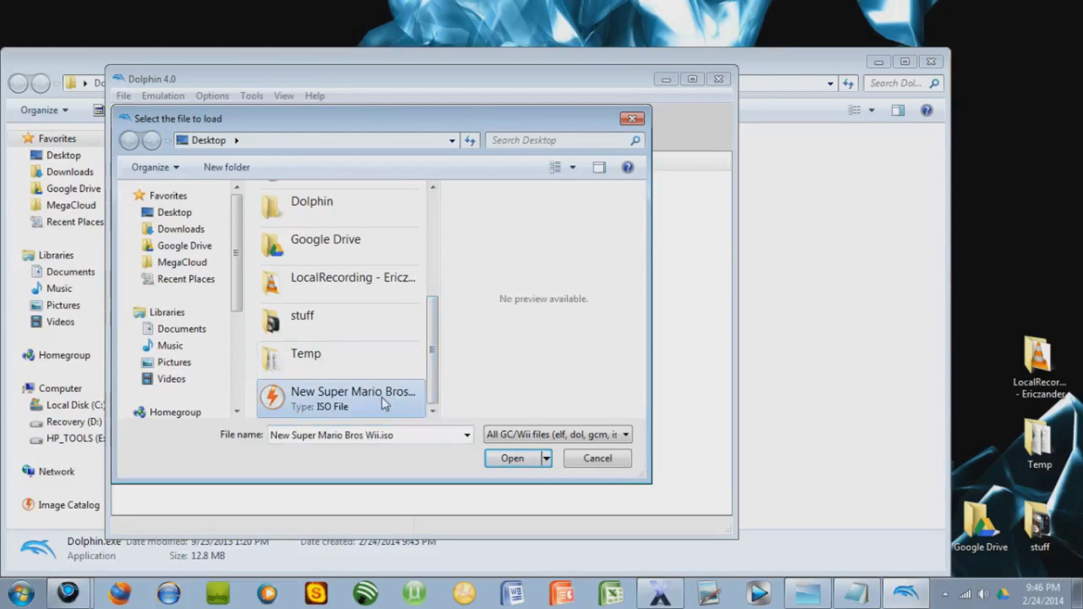
{"action": "left_click", "coordinate": [501, 463]}
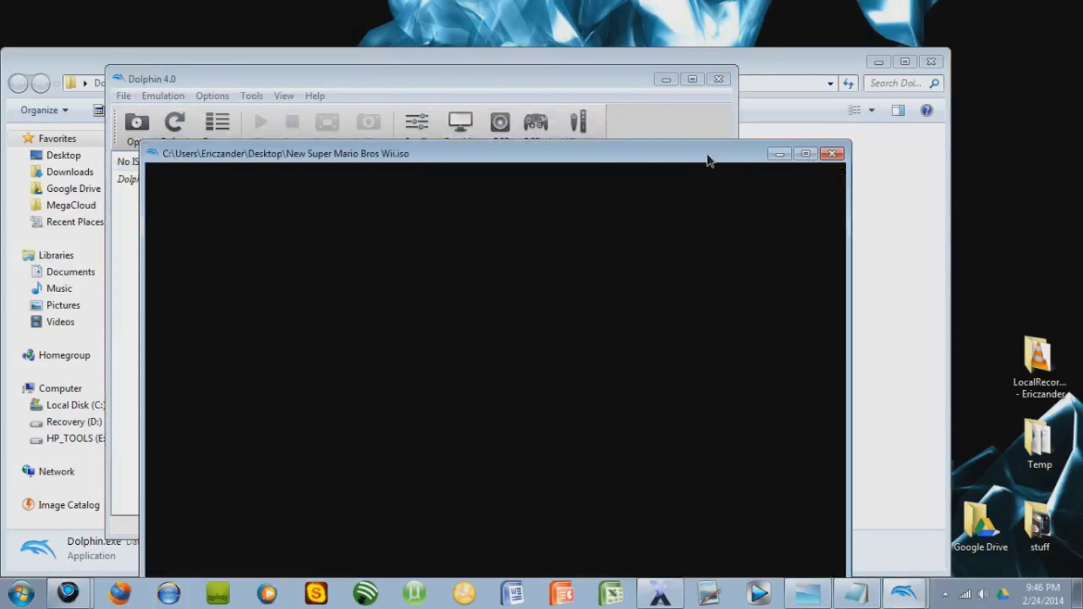
{"action": "left_click_drag", "start_coordinate": [703, 150], "coordinate": [691, 122]}
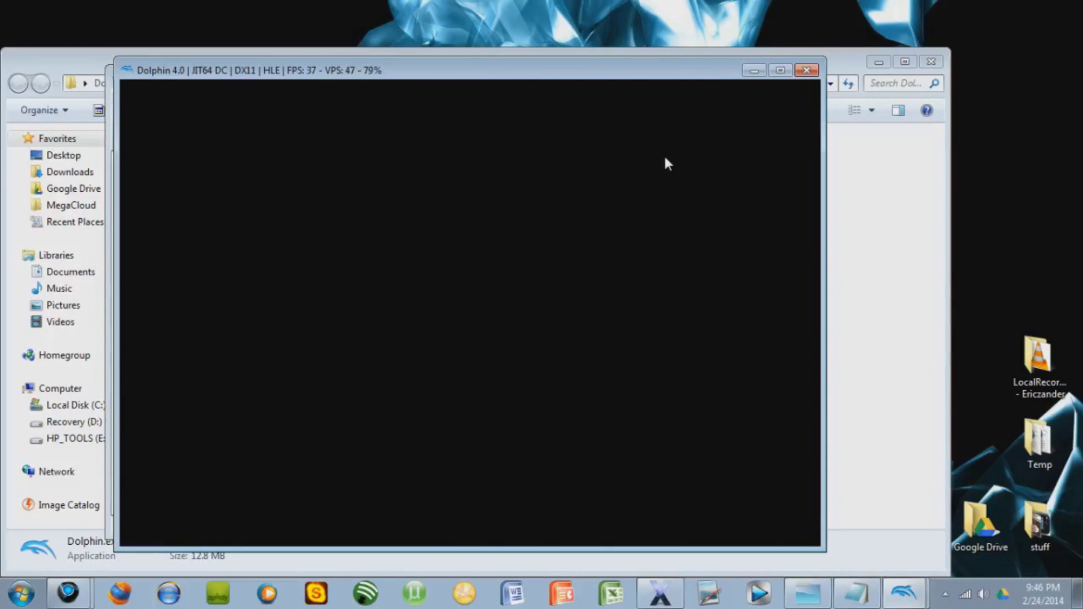
{"action": "left_click", "coordinate": [807, 70]}
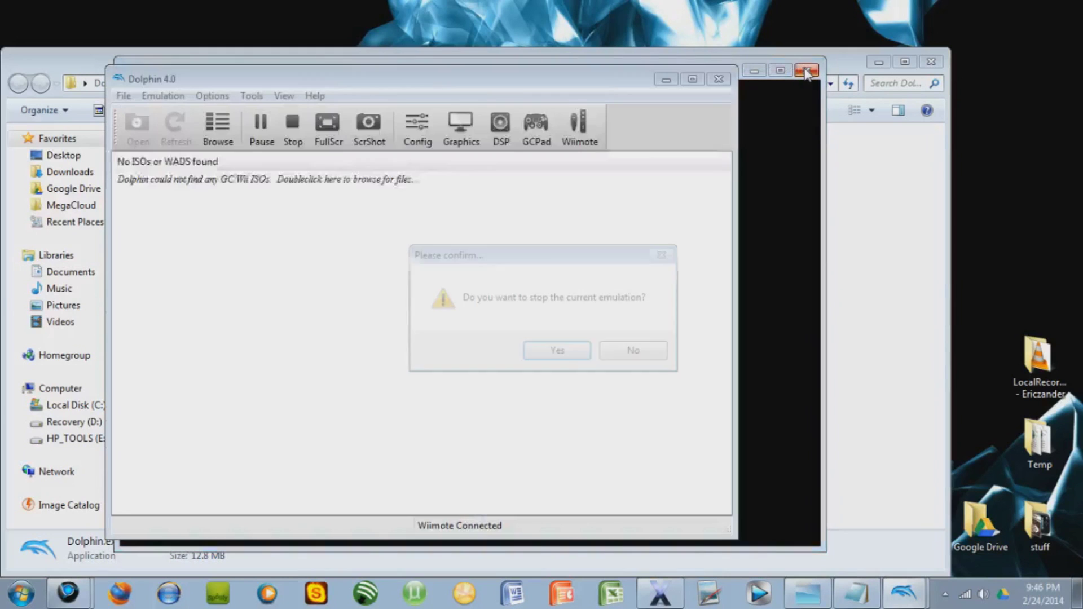
{"action": "left_click", "coordinate": [546, 350]}
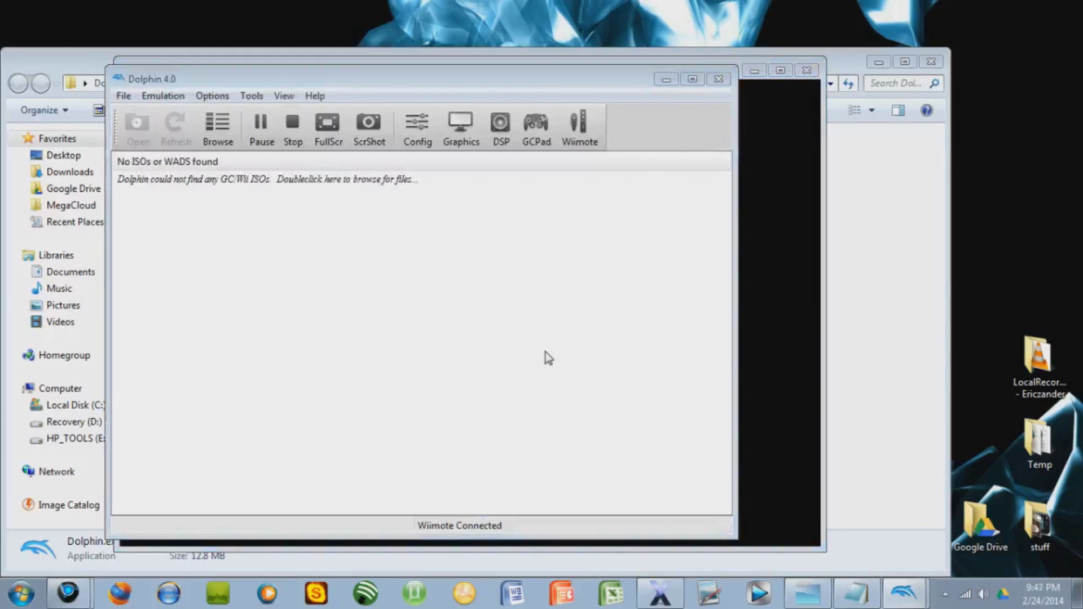
- Examine the GCPad configuration for Pad 1, including its available input devices, and close it without changes
{"action": "left_click", "coordinate": [542, 142]}
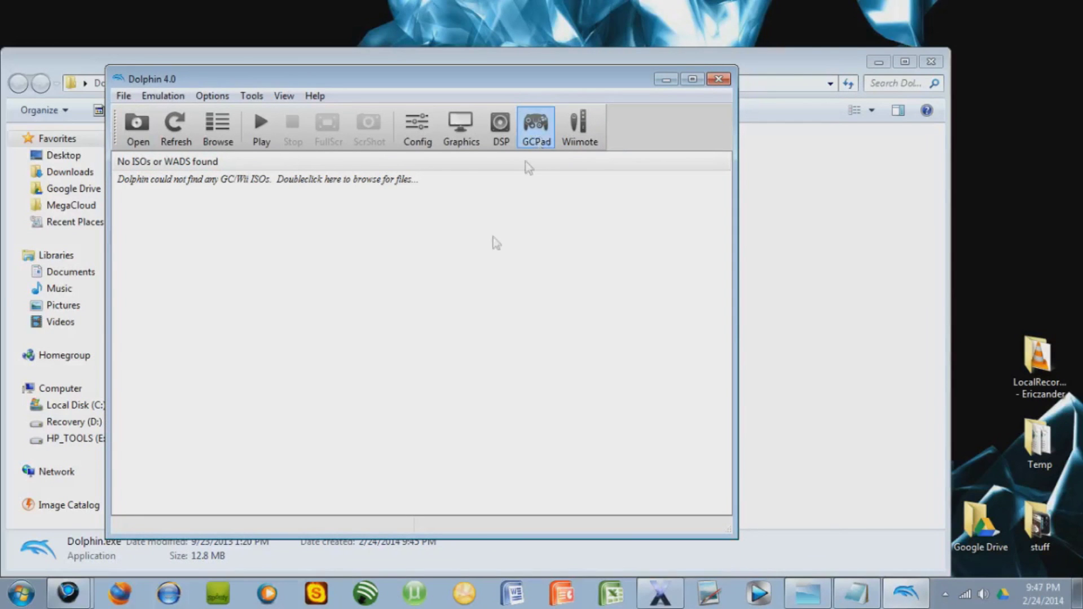
{"action": "left_click", "coordinate": [530, 135]}
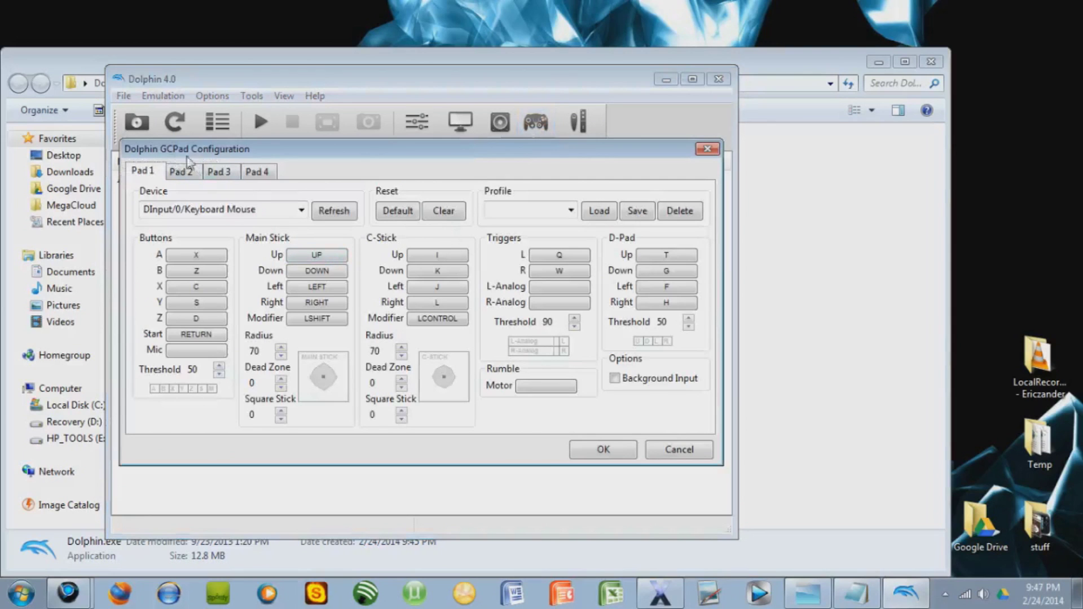
{"action": "left_click_drag", "start_coordinate": [246, 145], "coordinate": [273, 142]}
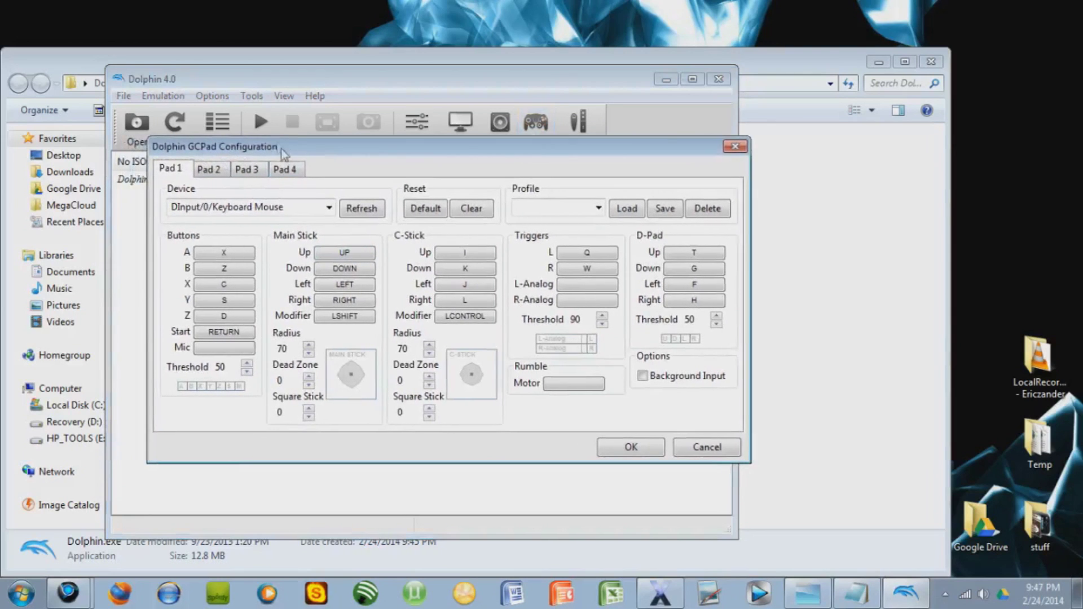
{"action": "left_click", "coordinate": [328, 210]}
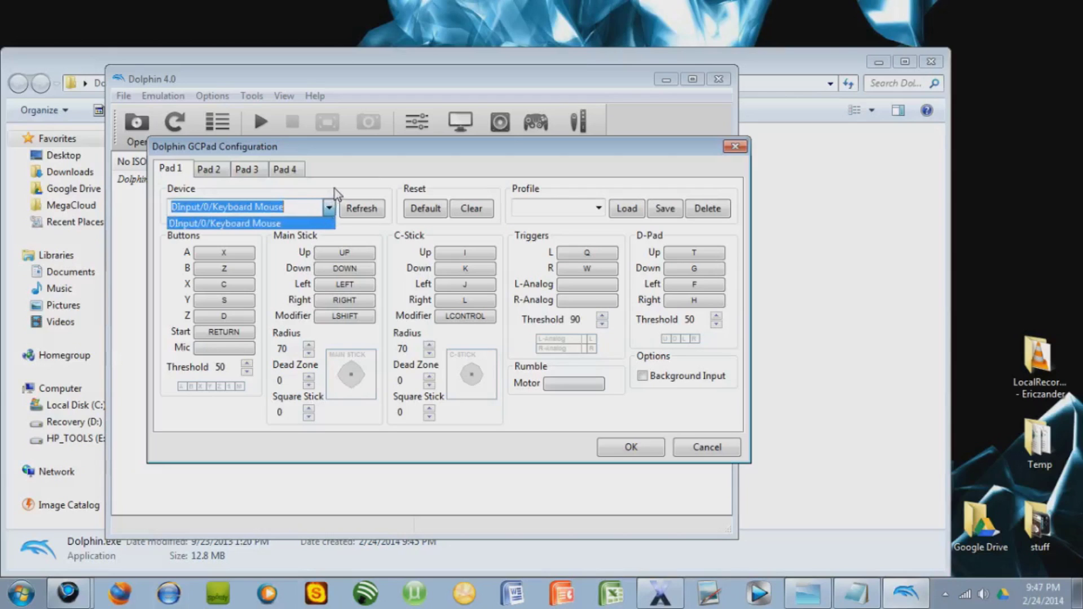
{"action": "left_click", "coordinate": [329, 208]}
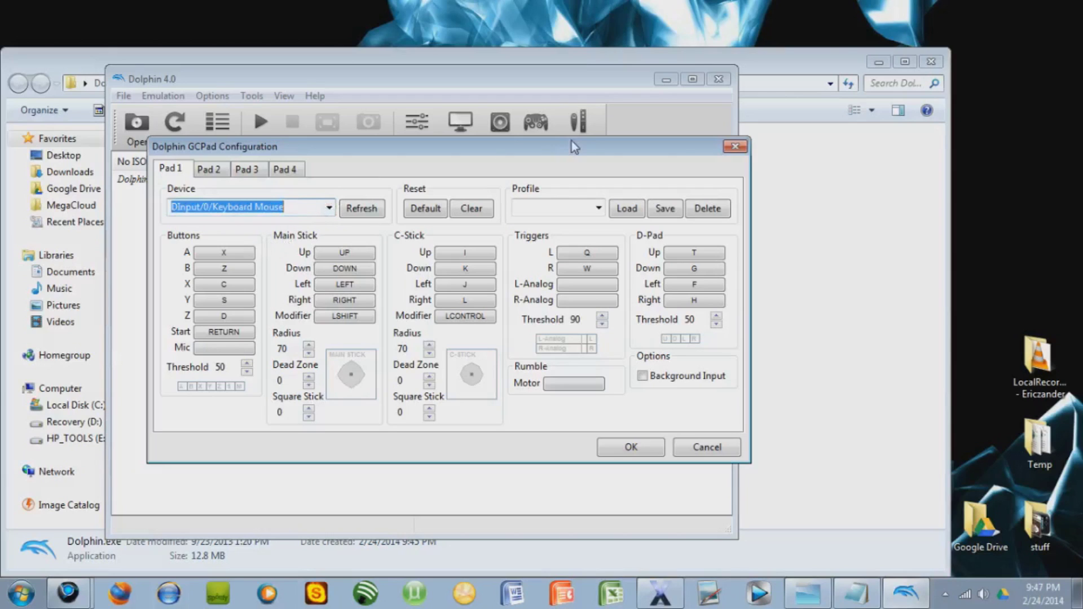
{"action": "left_click", "coordinate": [735, 146]}
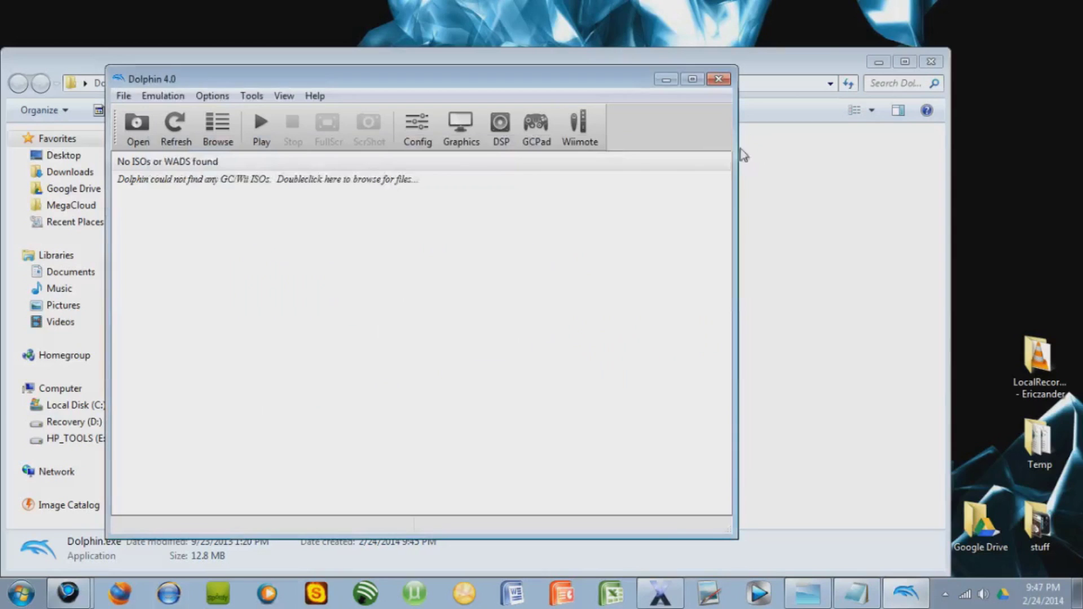
- Open the Wiimote configuration and examine the input source options available for Wiimote 1, leaving it on Emulated Wiimote
{"action": "left_click", "coordinate": [581, 135]}
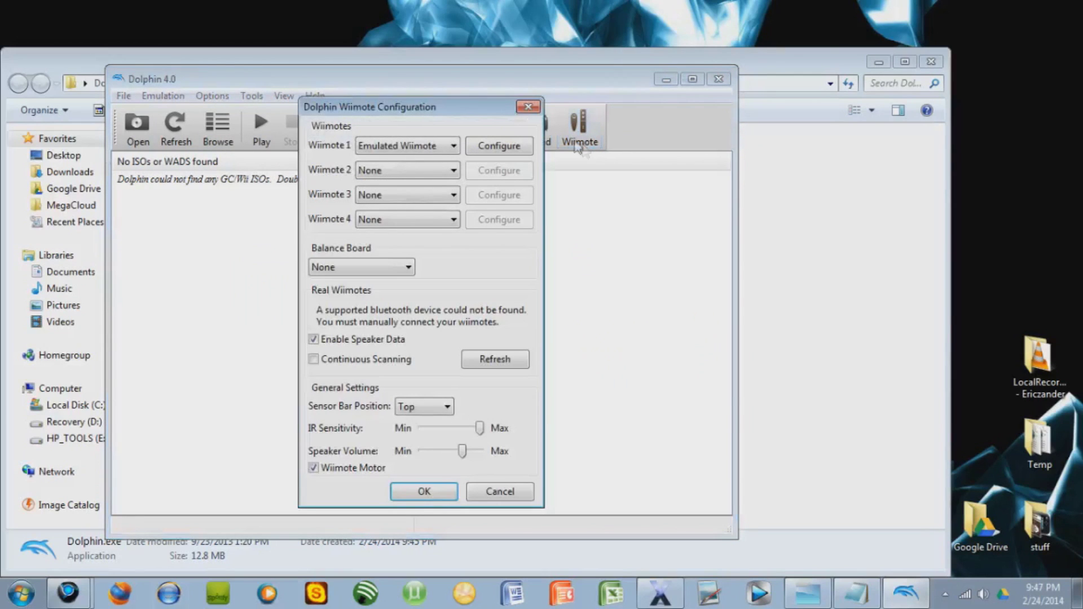
{"action": "left_click", "coordinate": [453, 148]}
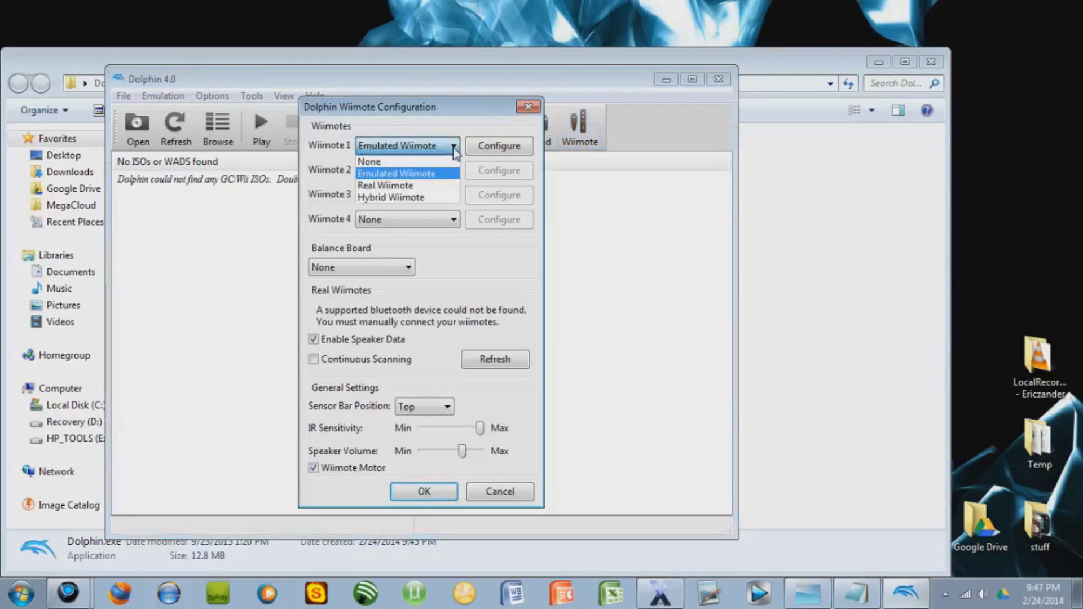
{"action": "left_click", "coordinate": [454, 133]}
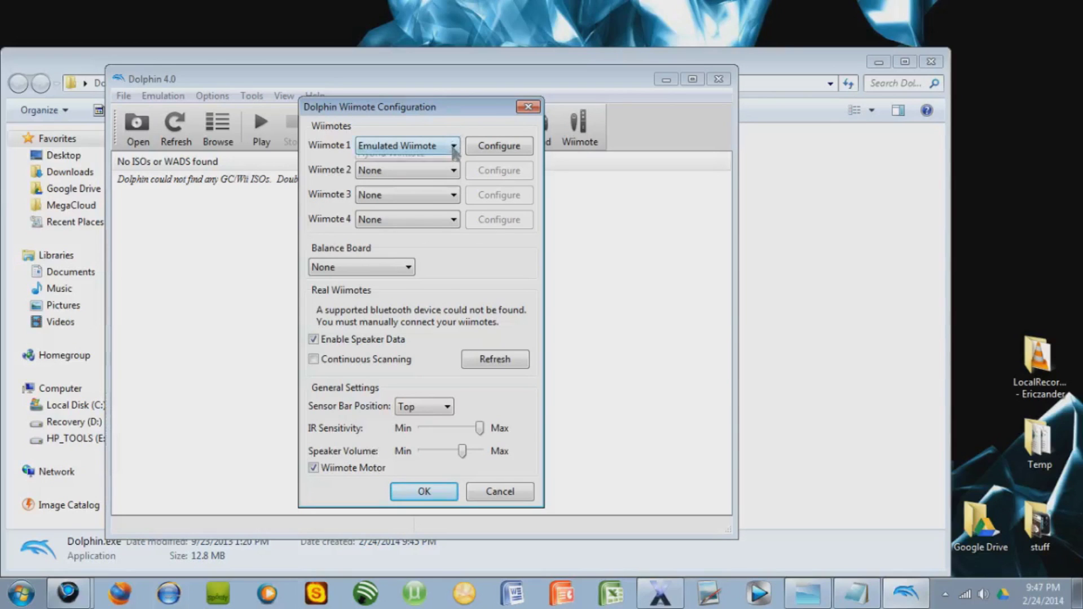
{"action": "left_click", "coordinate": [453, 147]}
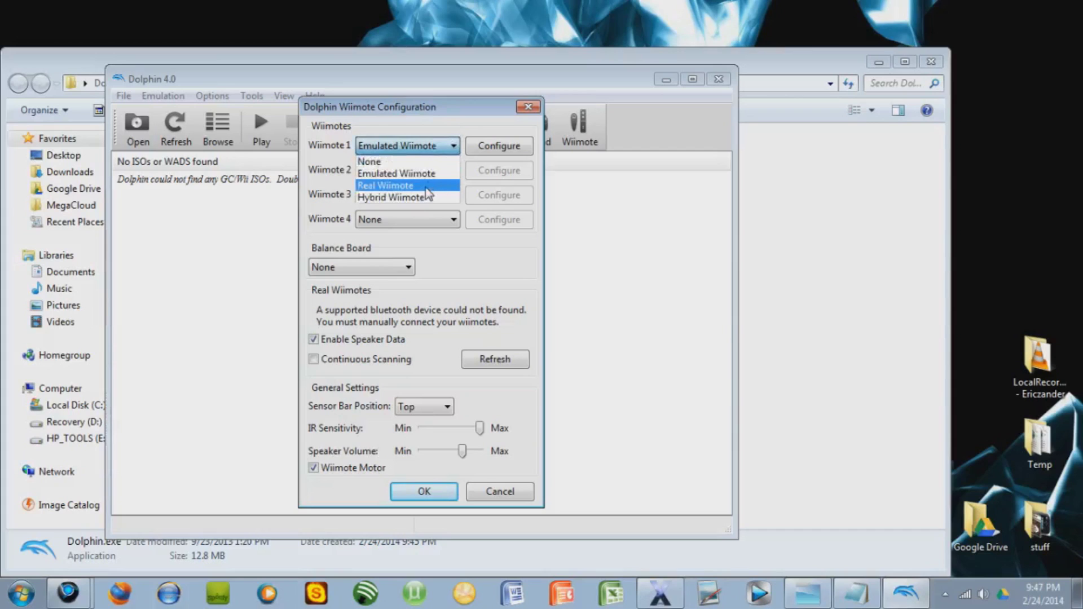
{"action": "left_click", "coordinate": [358, 120]}
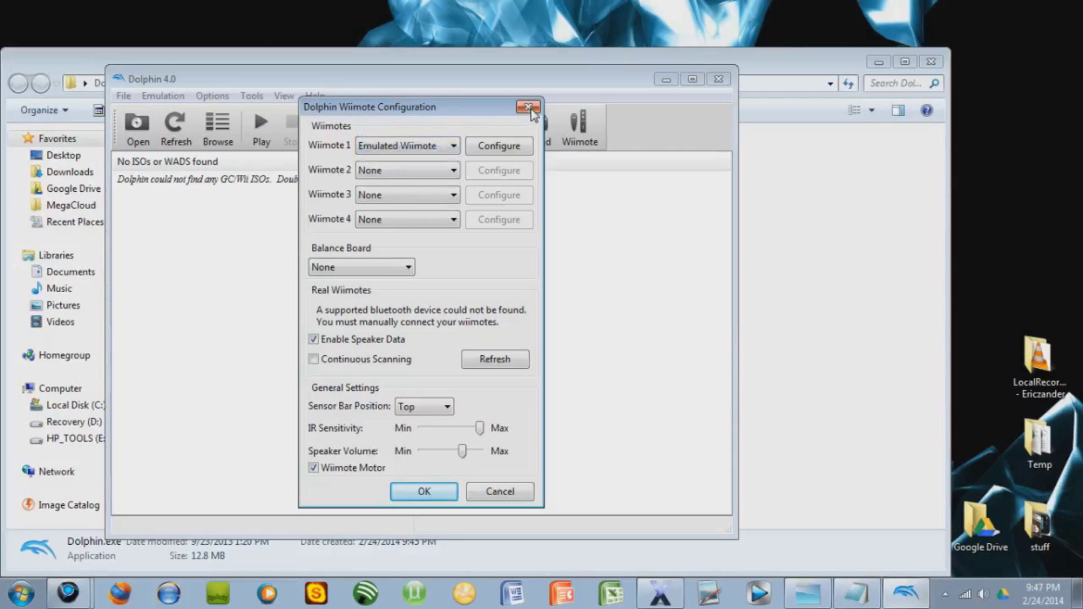
{"action": "left_click", "coordinate": [444, 148]}
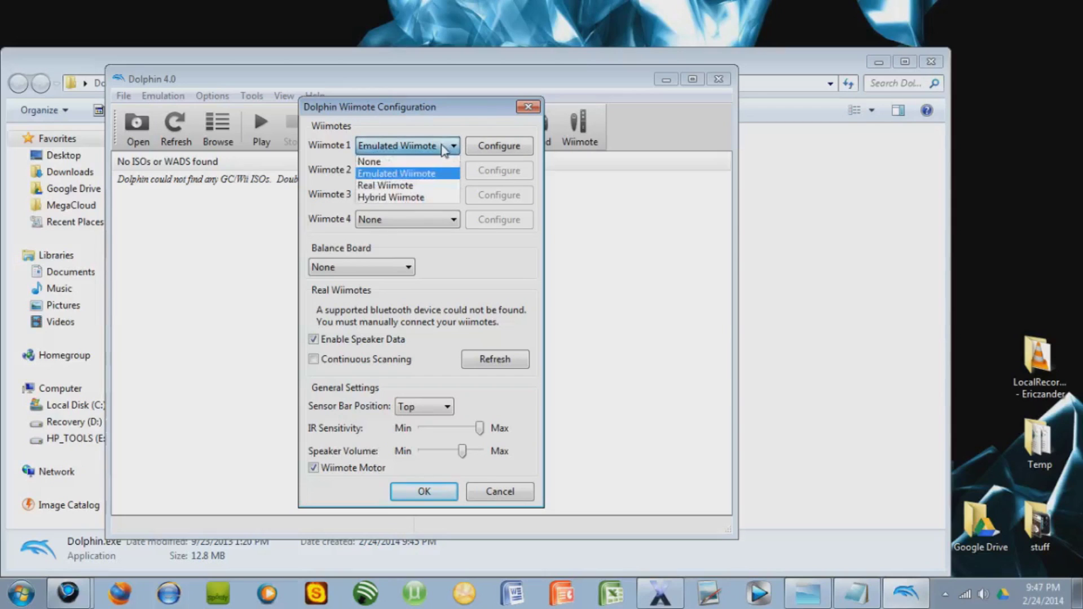
{"action": "left_click", "coordinate": [523, 345]}
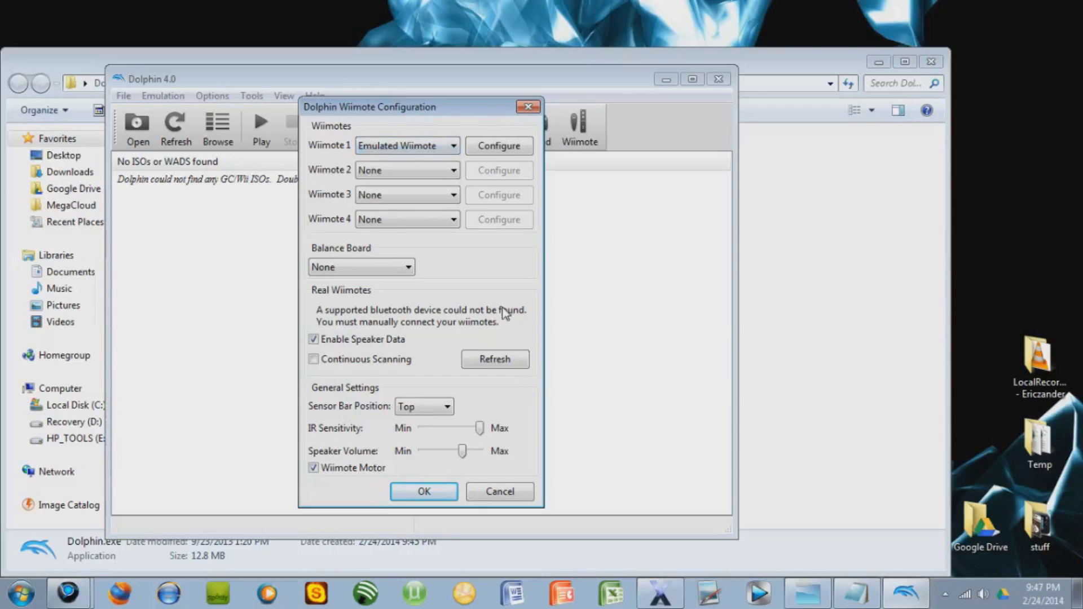
- View the emulated Wiimote 1 button mapping and close the Wiimote configuration without changes
{"action": "left_click", "coordinate": [507, 147]}
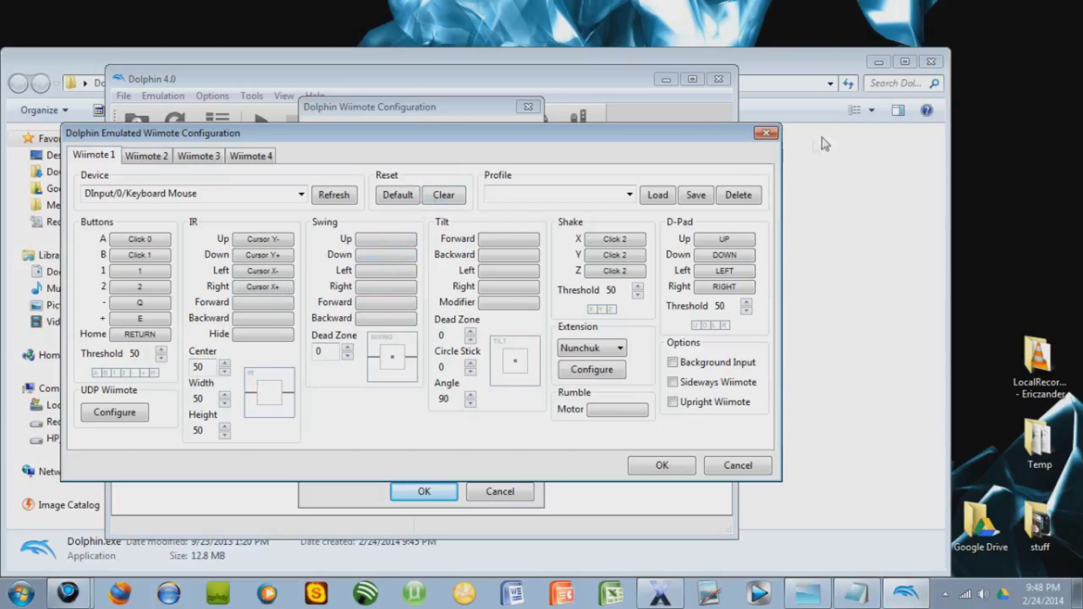
{"action": "left_click", "coordinate": [766, 133]}
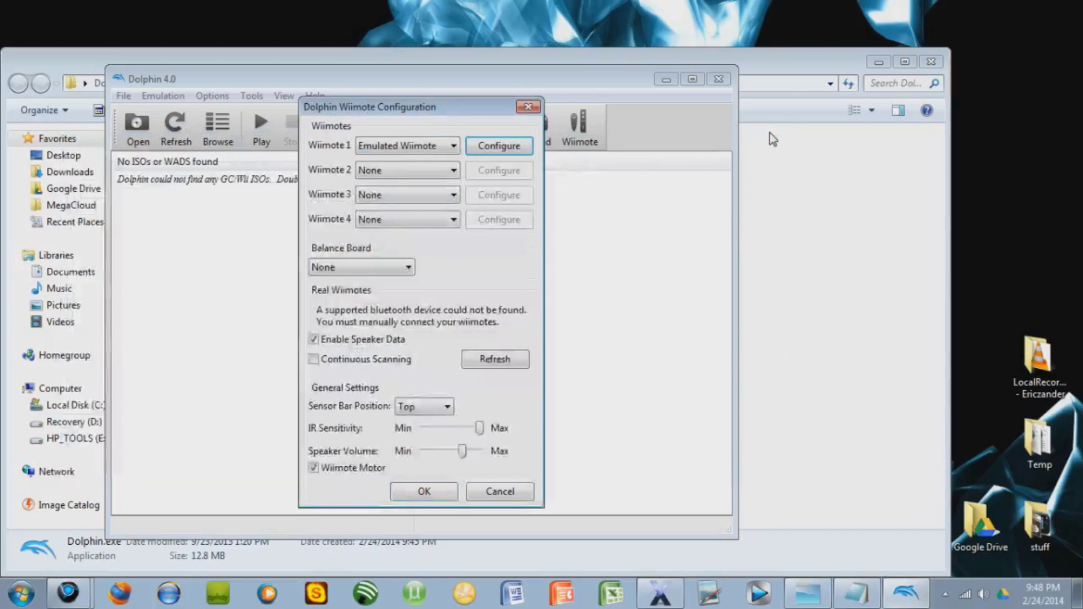
{"action": "left_click", "coordinate": [529, 108]}
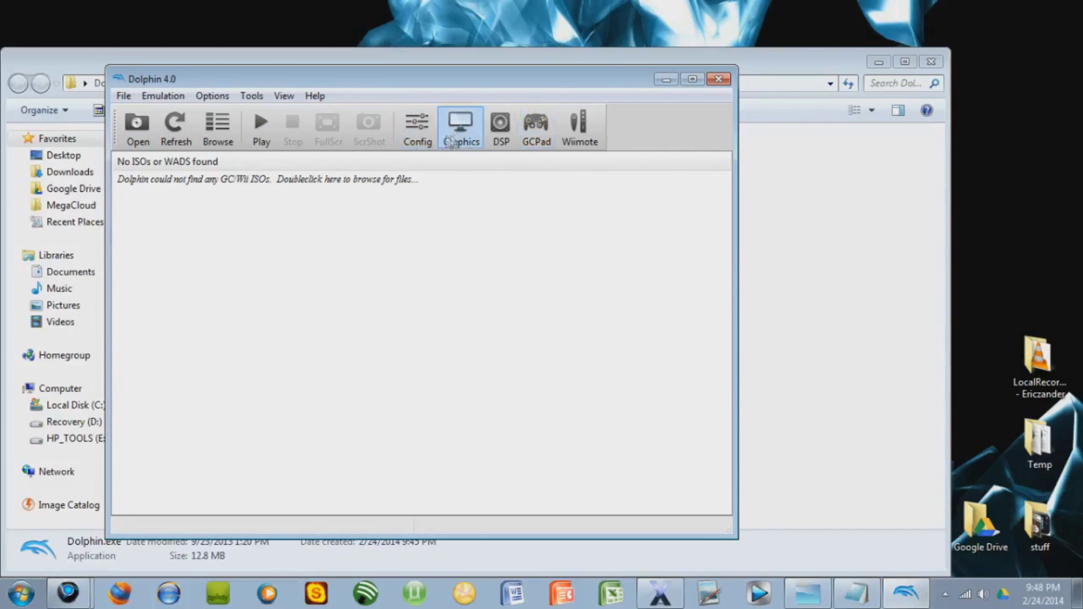
- Look through the Interface, Audio, Gamecube and Wii settings of the Dolphin configuration and close it without changes
{"action": "left_click", "coordinate": [429, 141]}
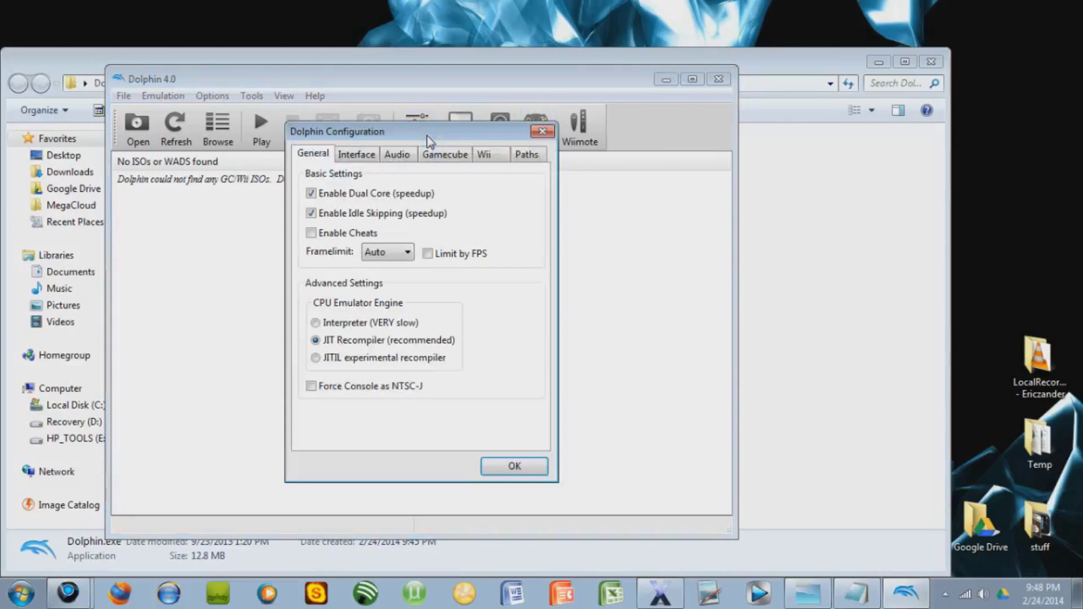
{"action": "left_click", "coordinate": [358, 154]}
{"action": "left_click", "coordinate": [407, 158]}
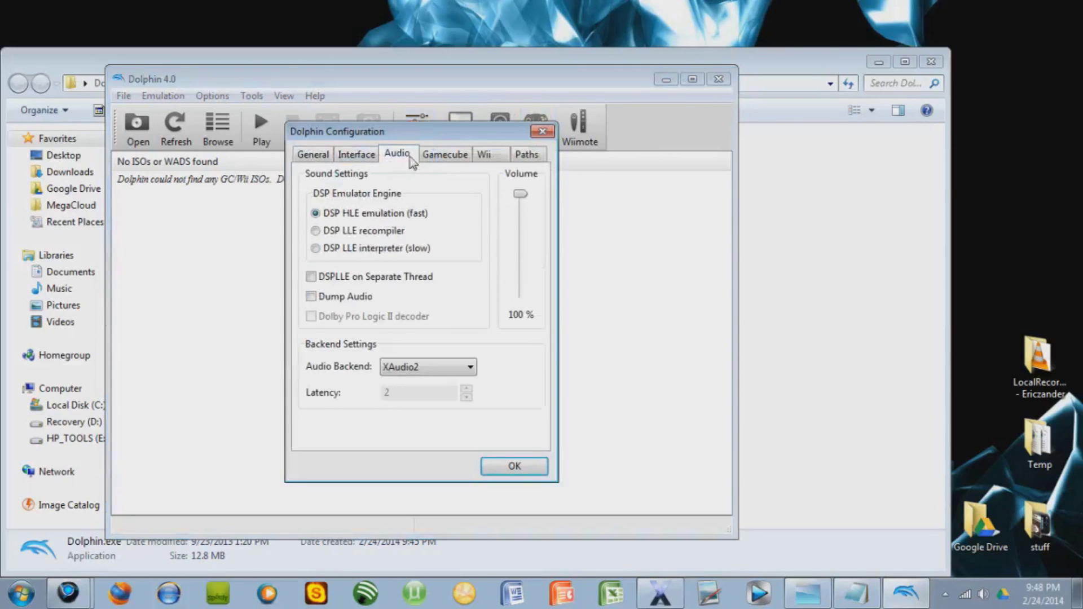
{"action": "left_click", "coordinate": [444, 154]}
{"action": "left_click", "coordinate": [483, 155]}
{"action": "left_click", "coordinate": [542, 132]}
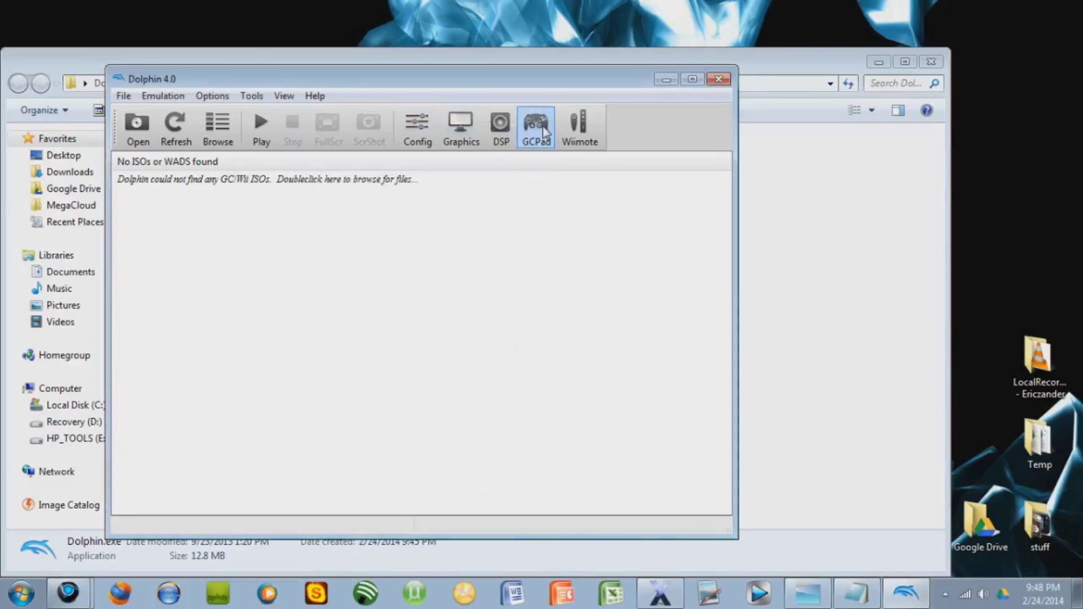
- Open the graphics configuration and check which graphics adapters are available
{"action": "left_click", "coordinate": [470, 139]}
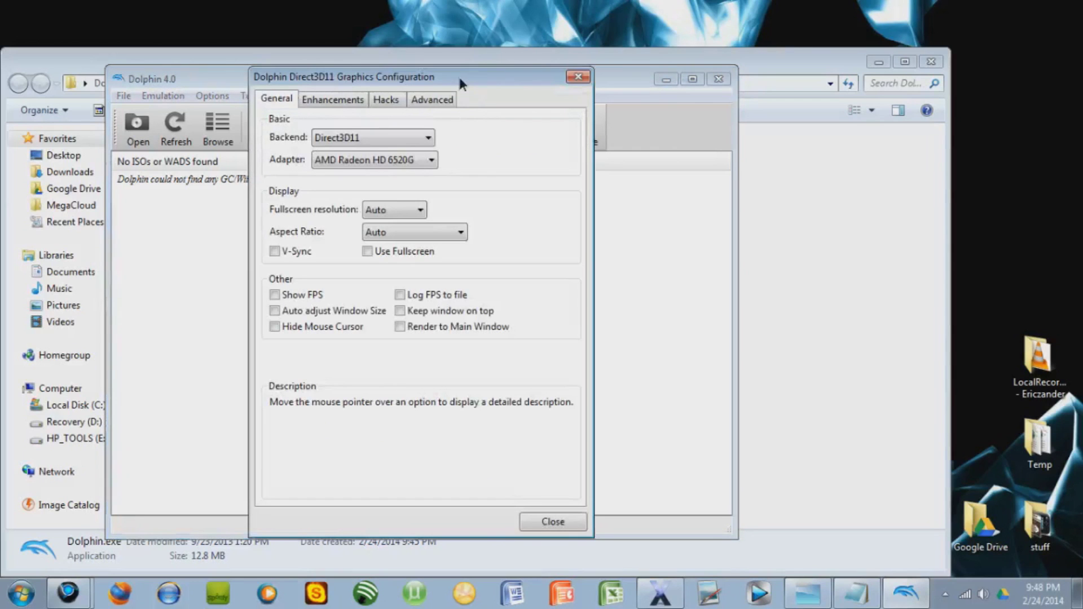
{"action": "left_click_drag", "start_coordinate": [458, 74], "coordinate": [526, 48]}
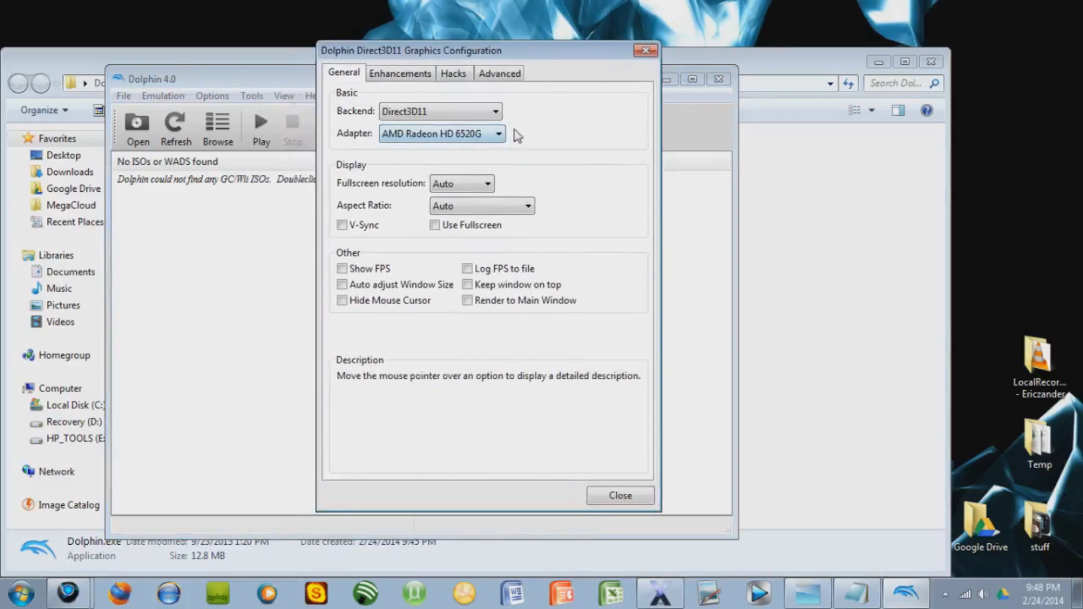
{"action": "left_click", "coordinate": [499, 133]}
{"action": "left_click", "coordinate": [496, 150]}
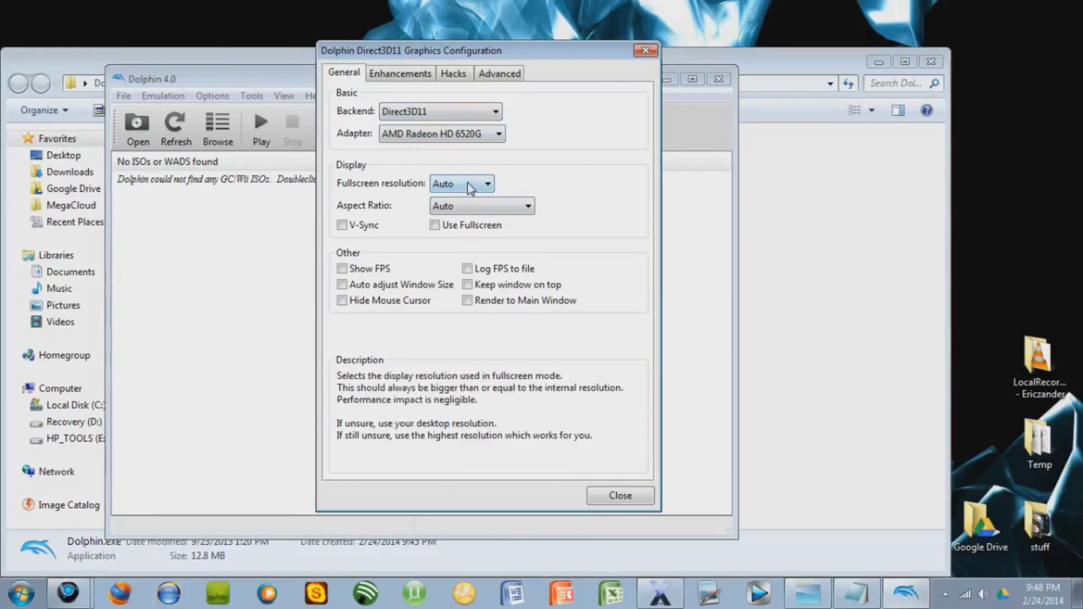
- Try a fullscreen resolution of 1280x720, restore it to Auto and review the other available resolutions
{"action": "left_click", "coordinate": [469, 187]}
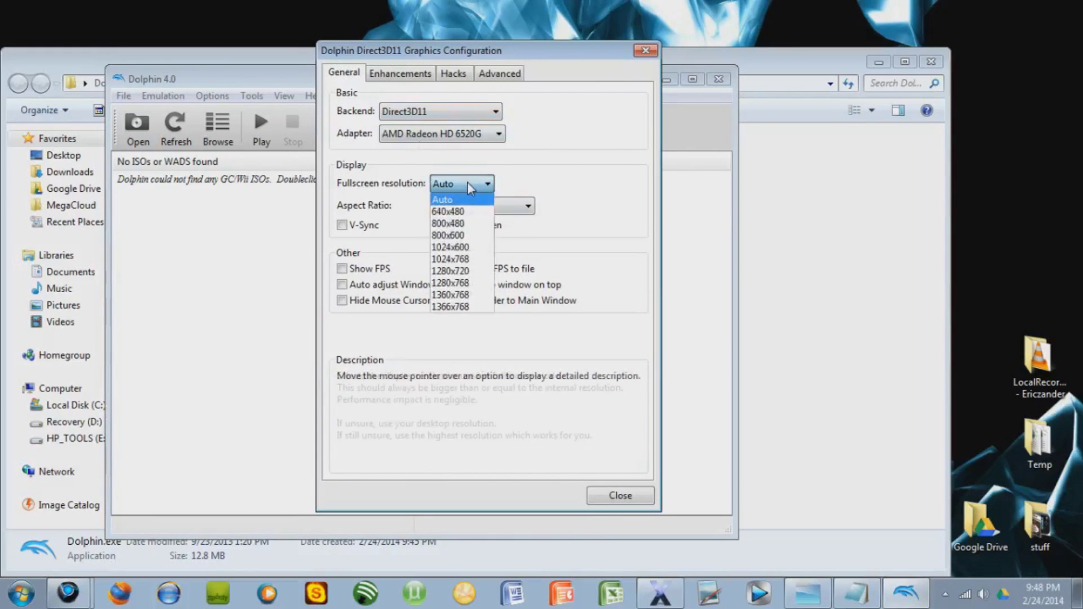
{"action": "left_click", "coordinate": [477, 271]}
{"action": "left_click", "coordinate": [479, 184]}
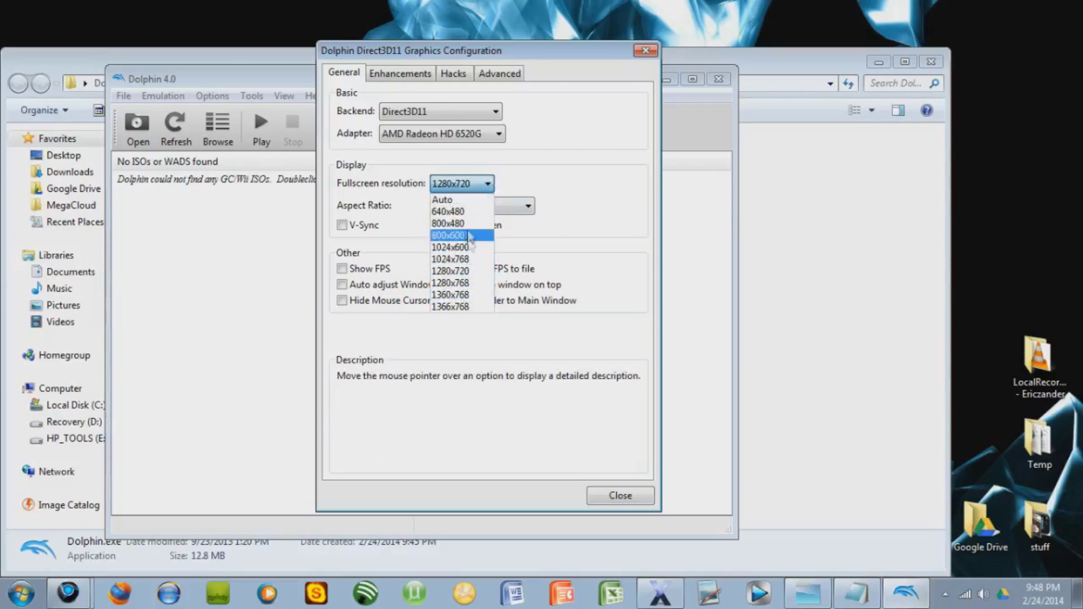
{"action": "left_click", "coordinate": [458, 201]}
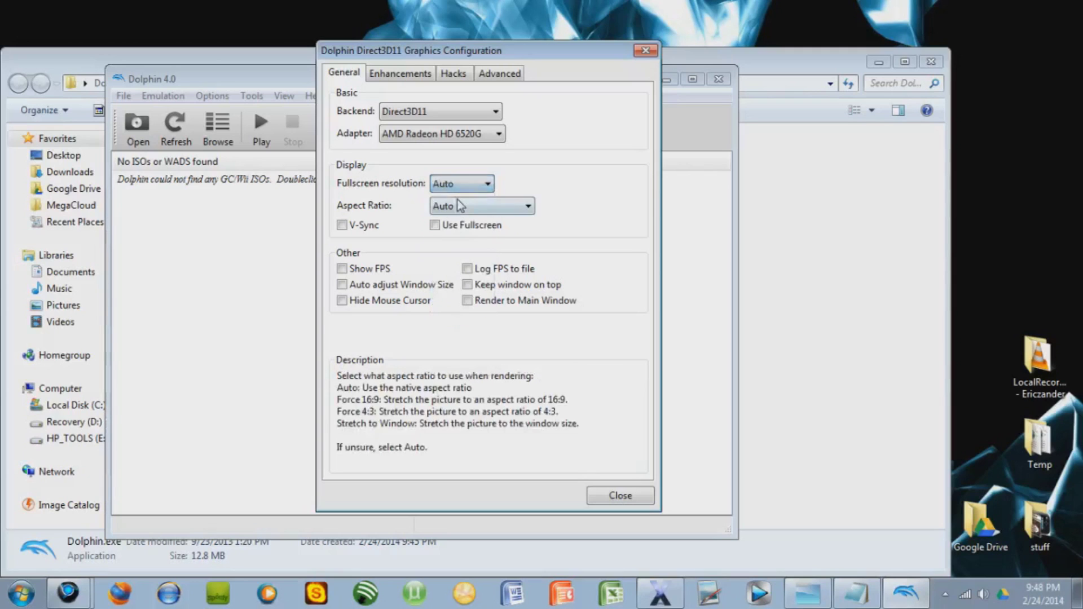
{"action": "left_click", "coordinate": [483, 187]}
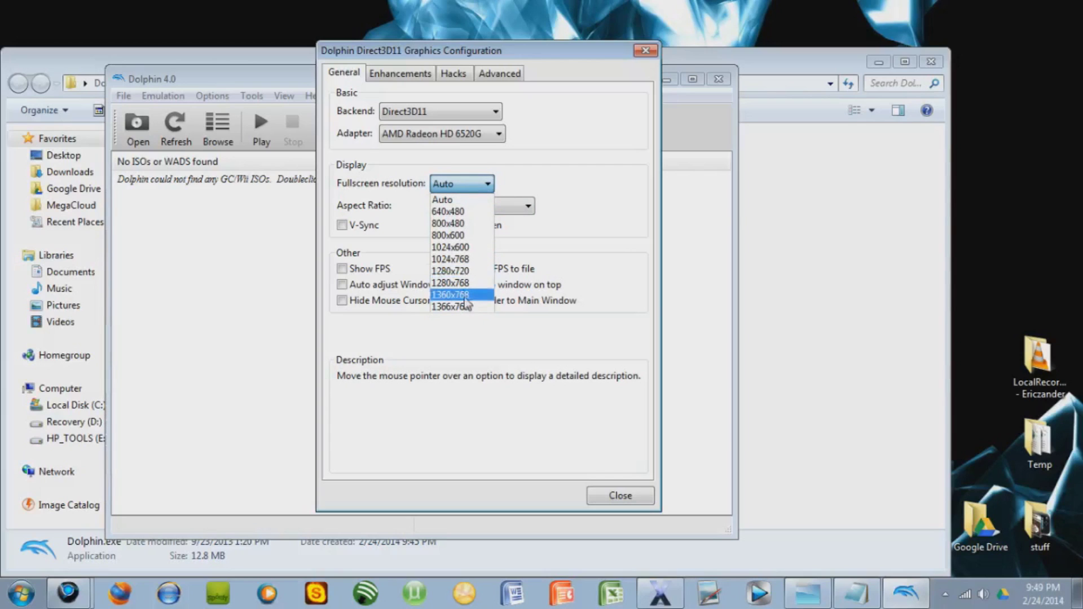
{"action": "left_click", "coordinate": [510, 179]}
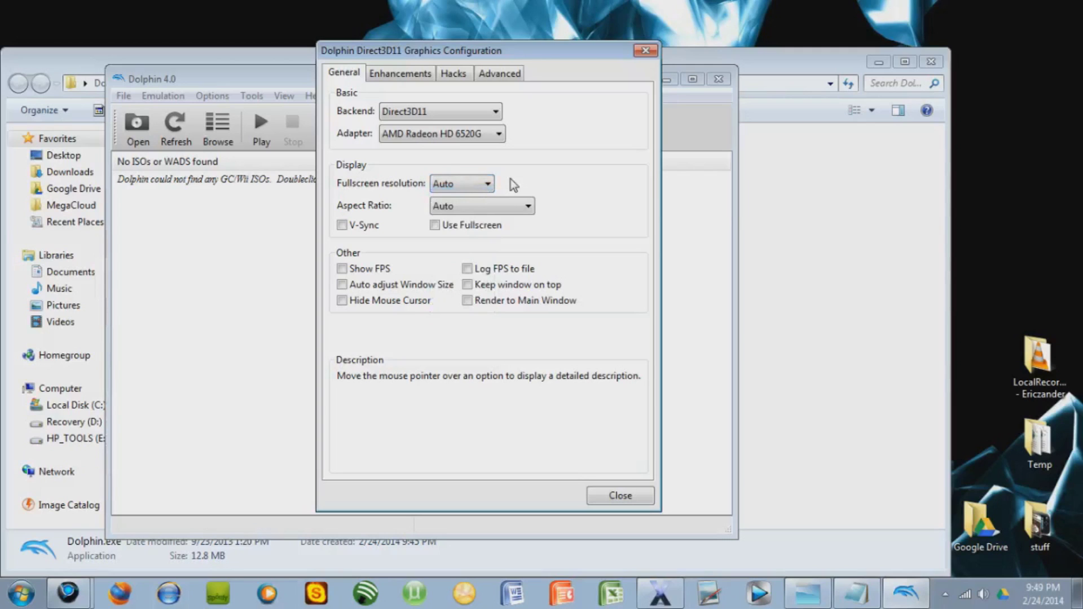
- Enable Render to Main Window, and close the graphics configuration after reviewing the Enhancements, Hacks and Advanced settings
{"action": "left_click", "coordinate": [470, 300]}
{"action": "left_click", "coordinate": [396, 74]}
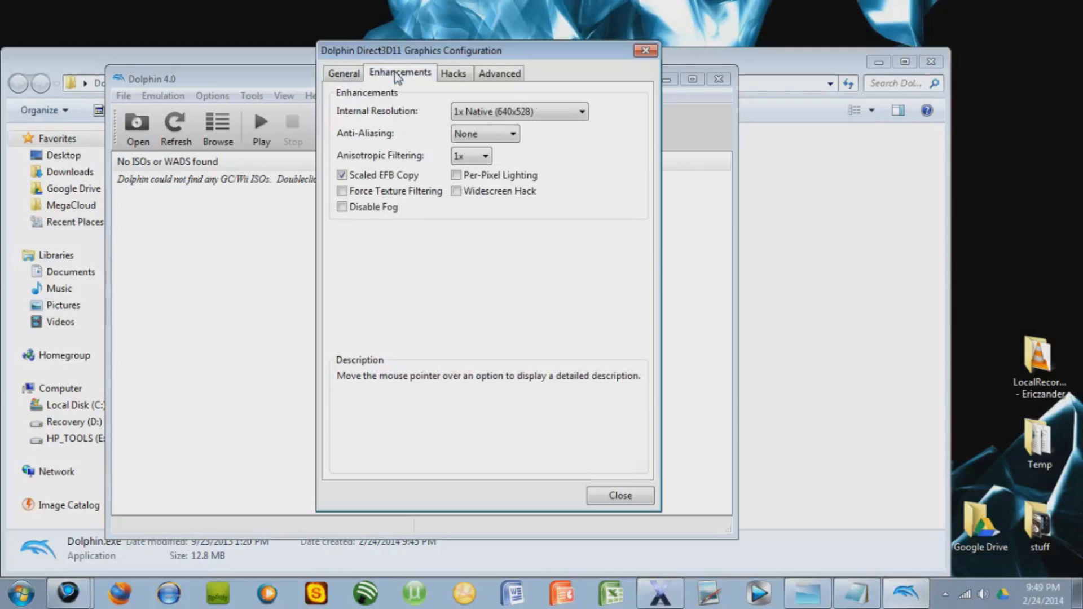
{"action": "left_click", "coordinate": [455, 75]}
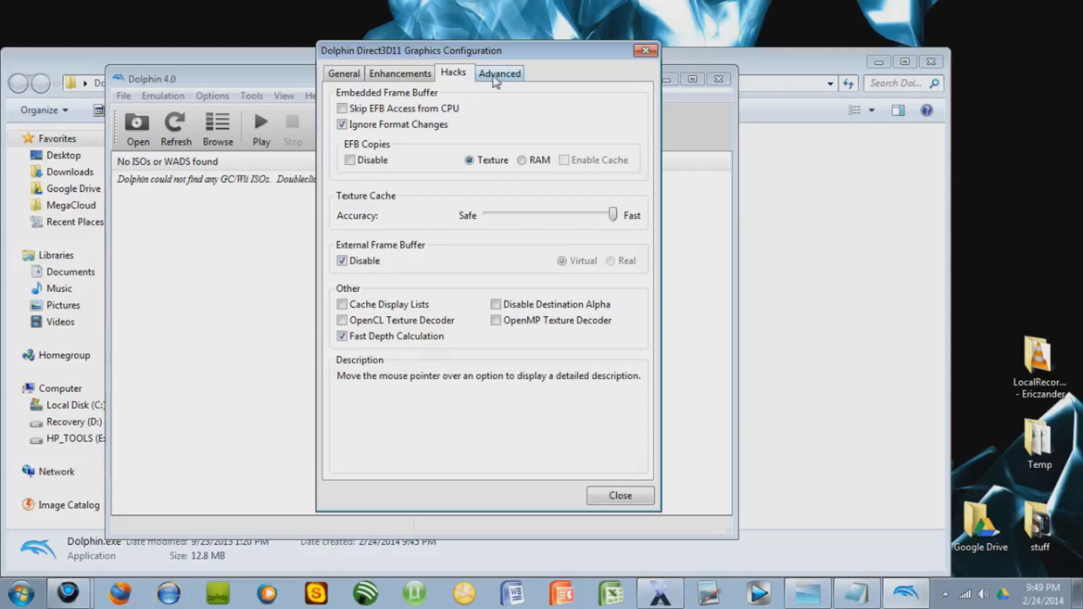
{"action": "left_click", "coordinate": [493, 76]}
{"action": "left_click", "coordinate": [458, 73]}
{"action": "left_click", "coordinate": [406, 73]}
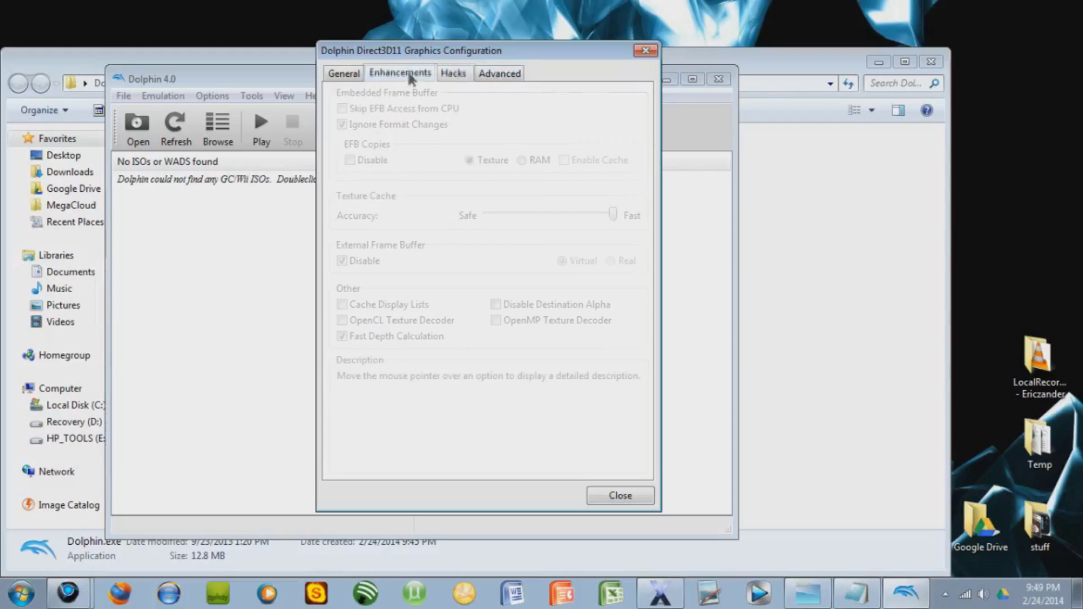
{"action": "left_click", "coordinate": [345, 74]}
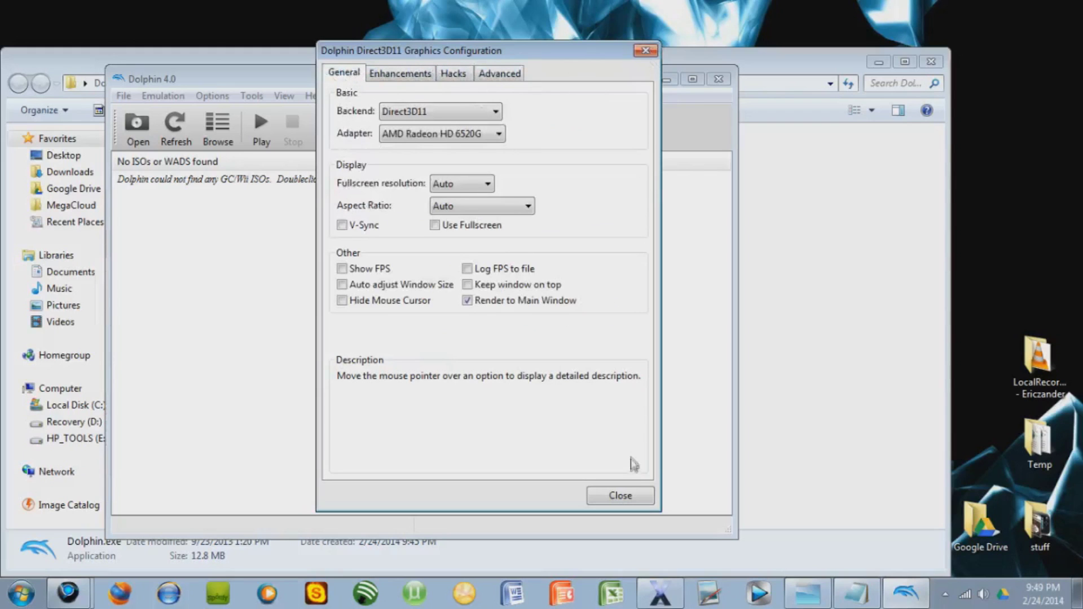
{"action": "left_click", "coordinate": [618, 495]}
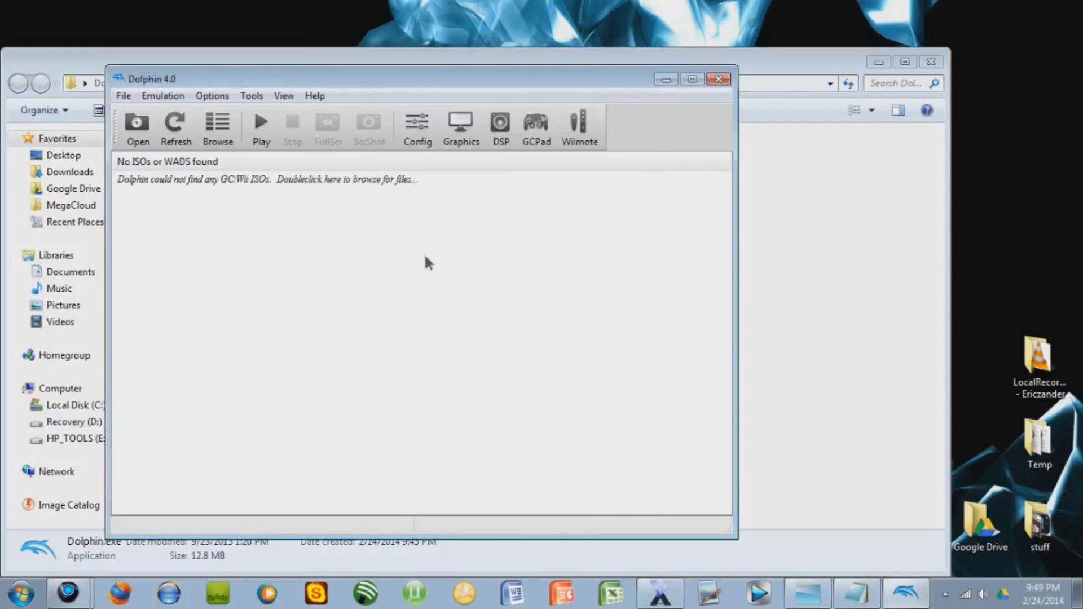